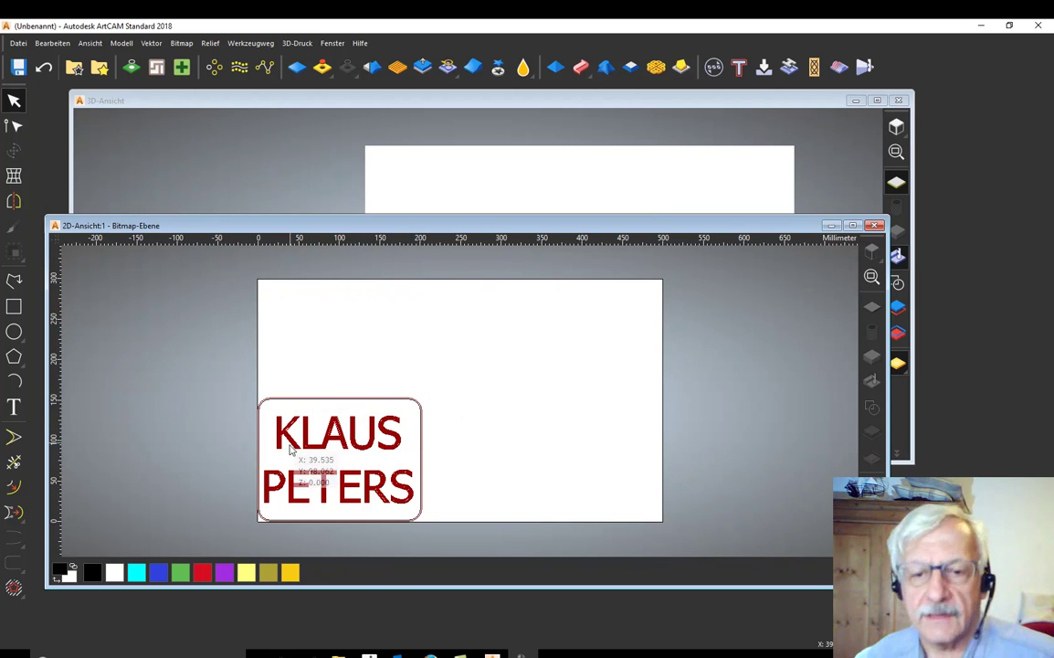
Display the project tree and select the Rand toolpath in the Werkzeugwege group.
right_click(865, 71)
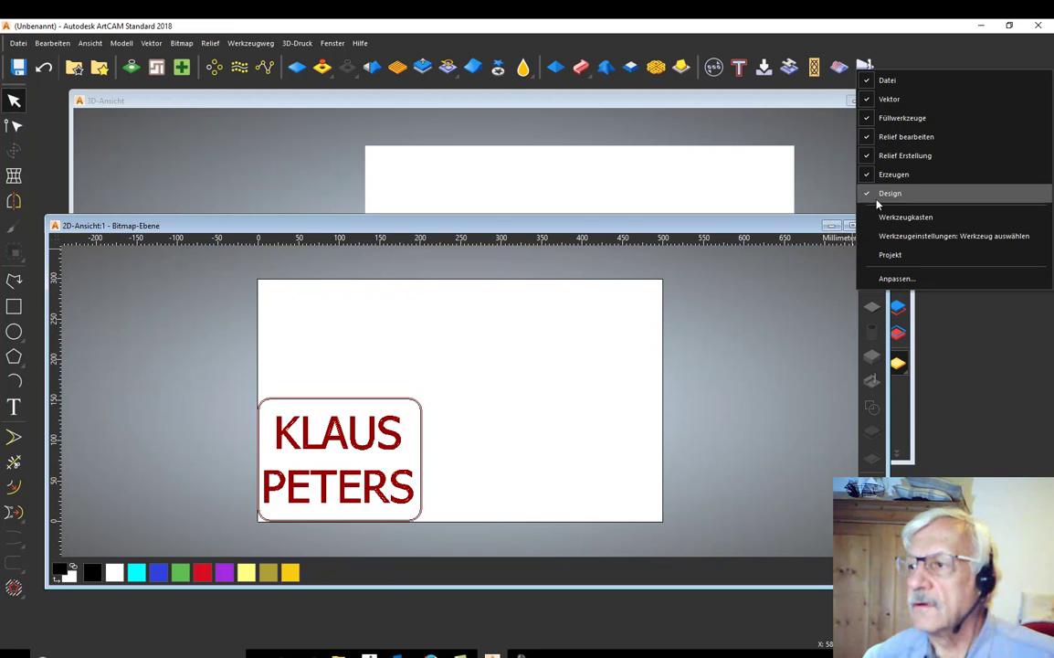
click(891, 256)
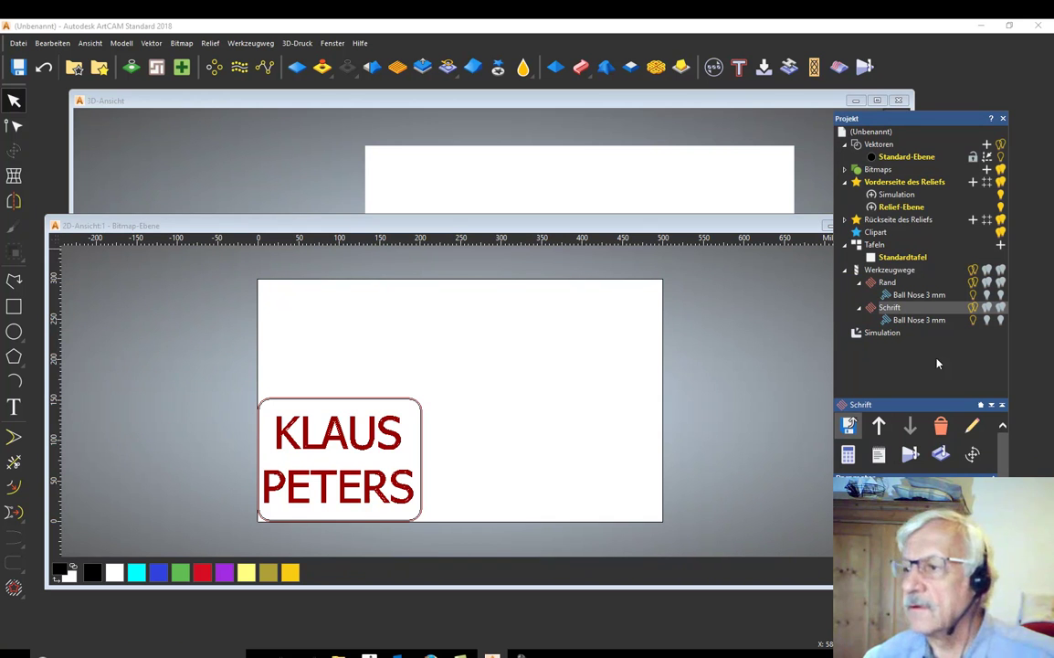
click(846, 270)
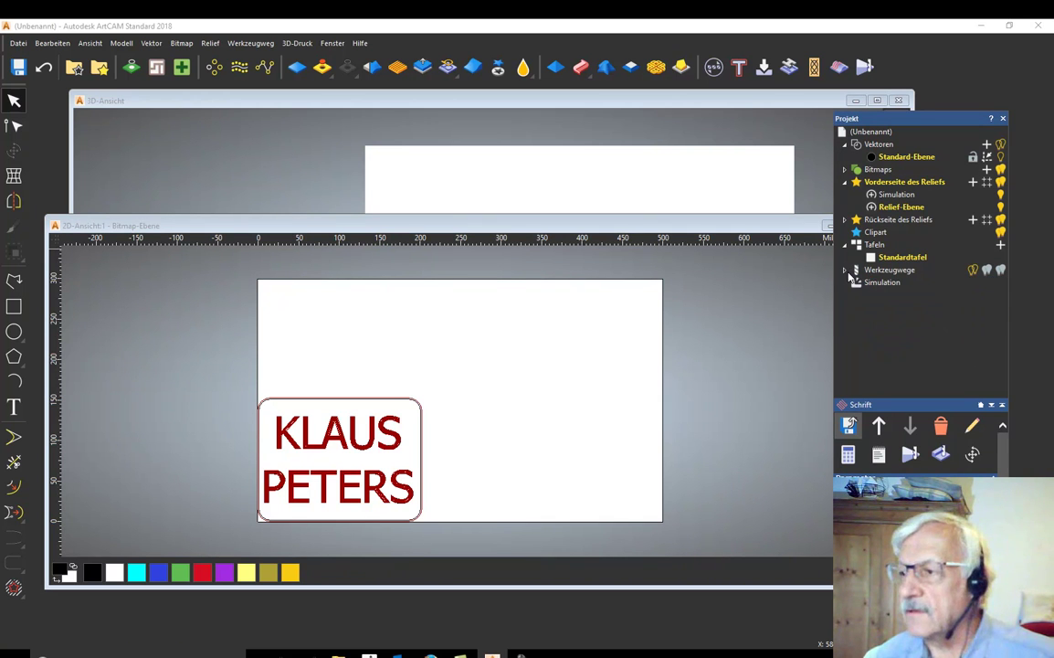
click(846, 270)
click(899, 285)
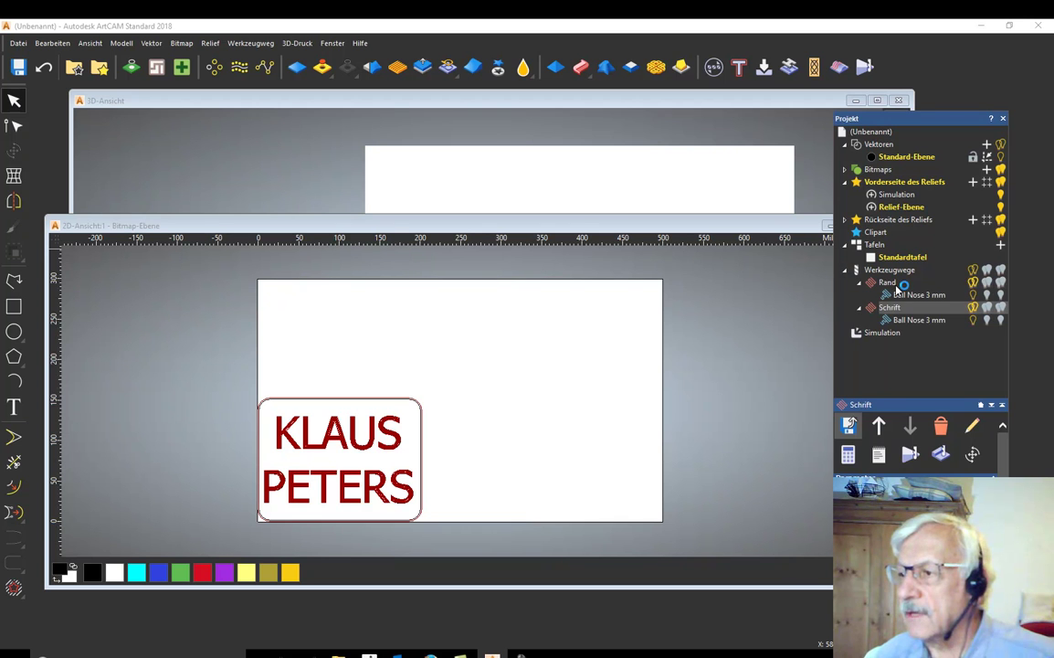
click(897, 312)
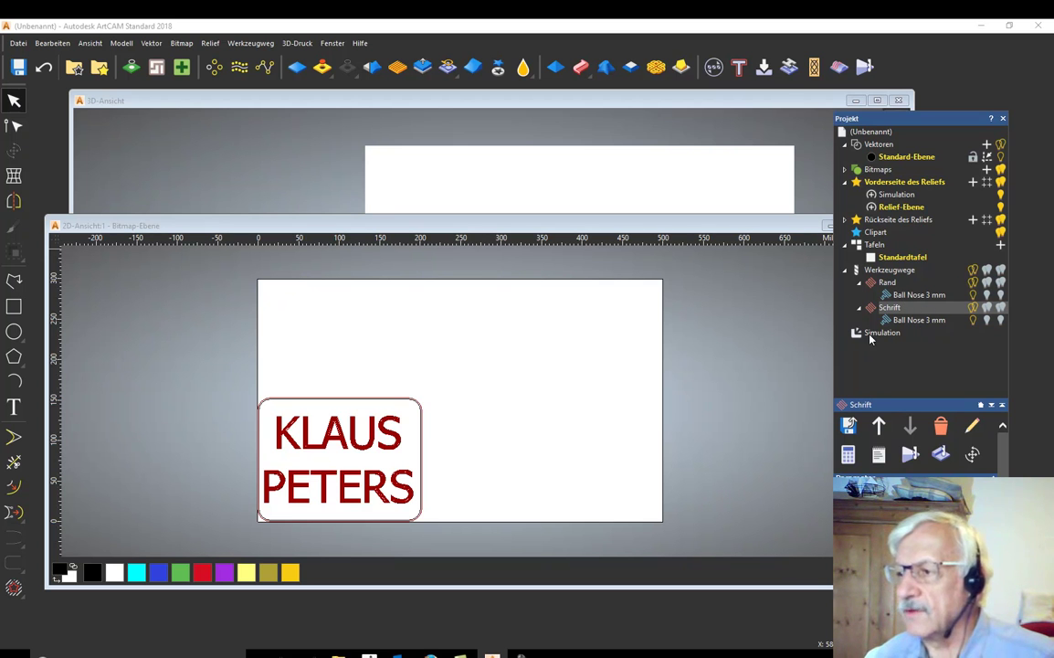
click(884, 283)
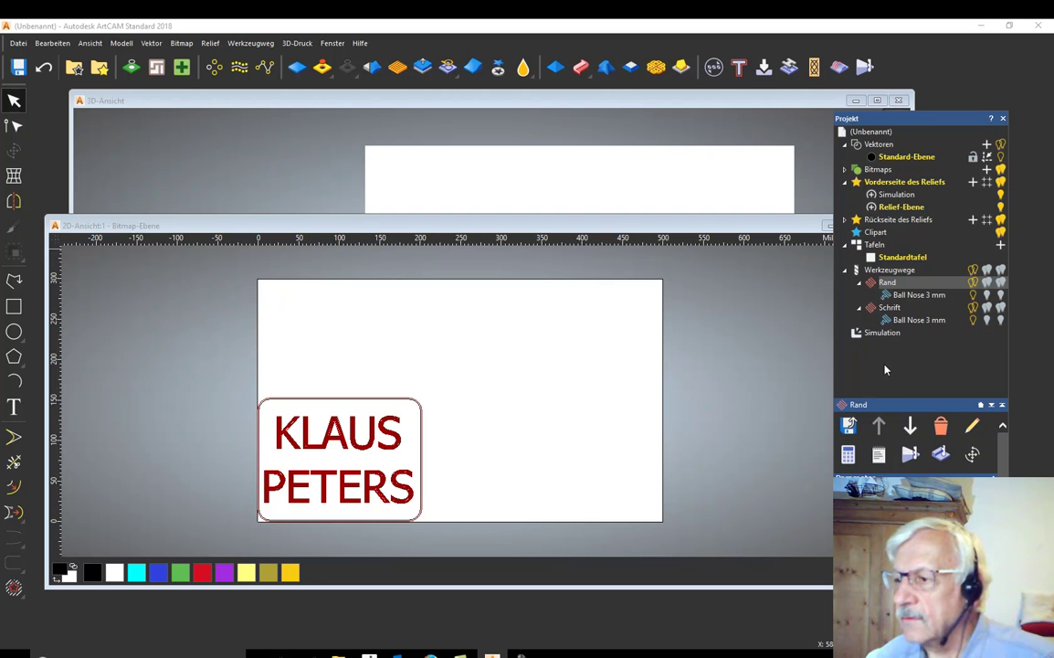
Set up a toolpath export of Rand and Schrift together with the Mach3_4-MM-Arcs-ATC(*.TAP) post-processor.
click(850, 427)
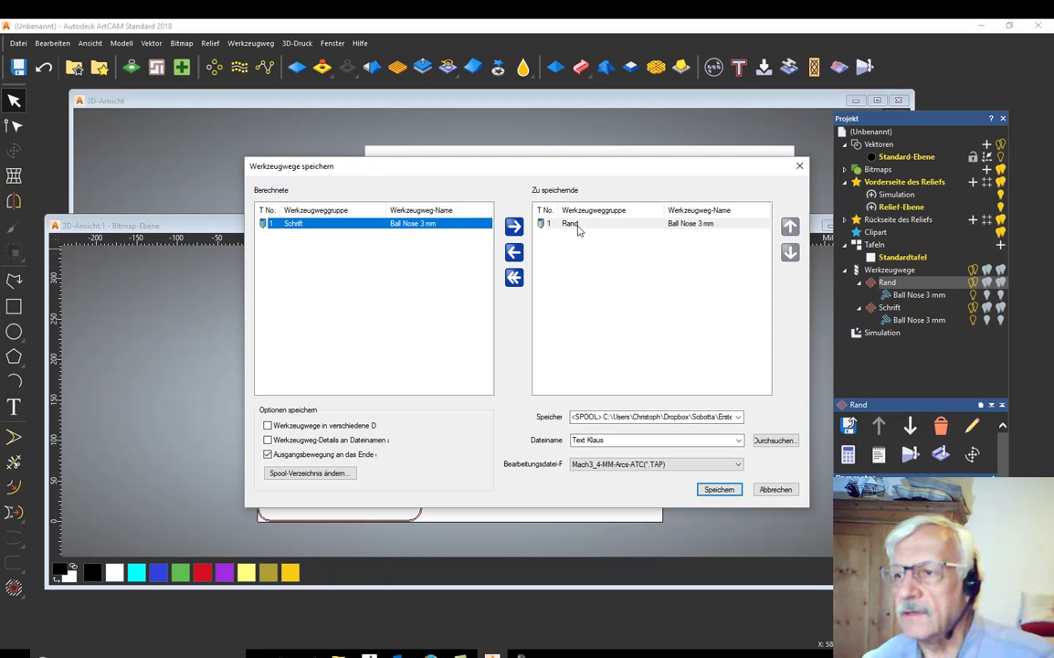
click(513, 227)
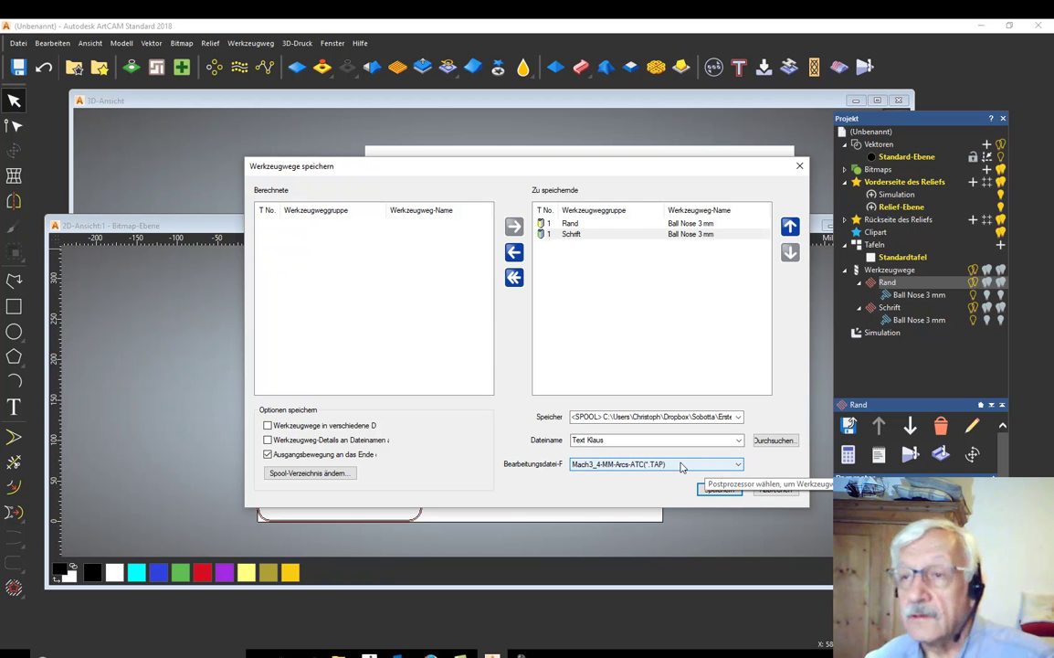
click(738, 464)
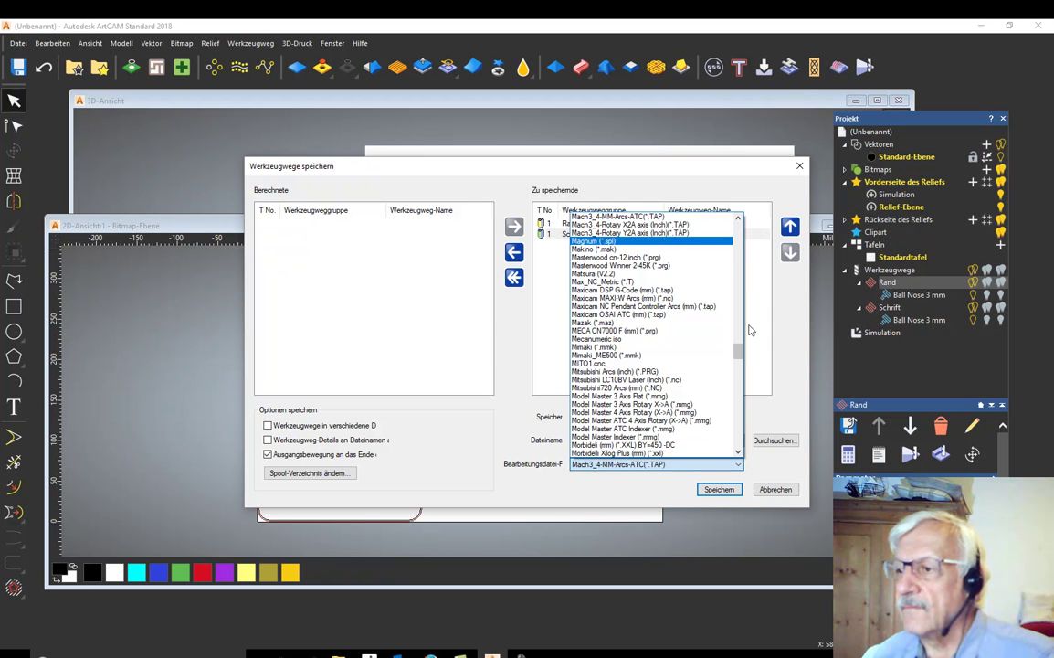
scroll(741, 344, up, 4)
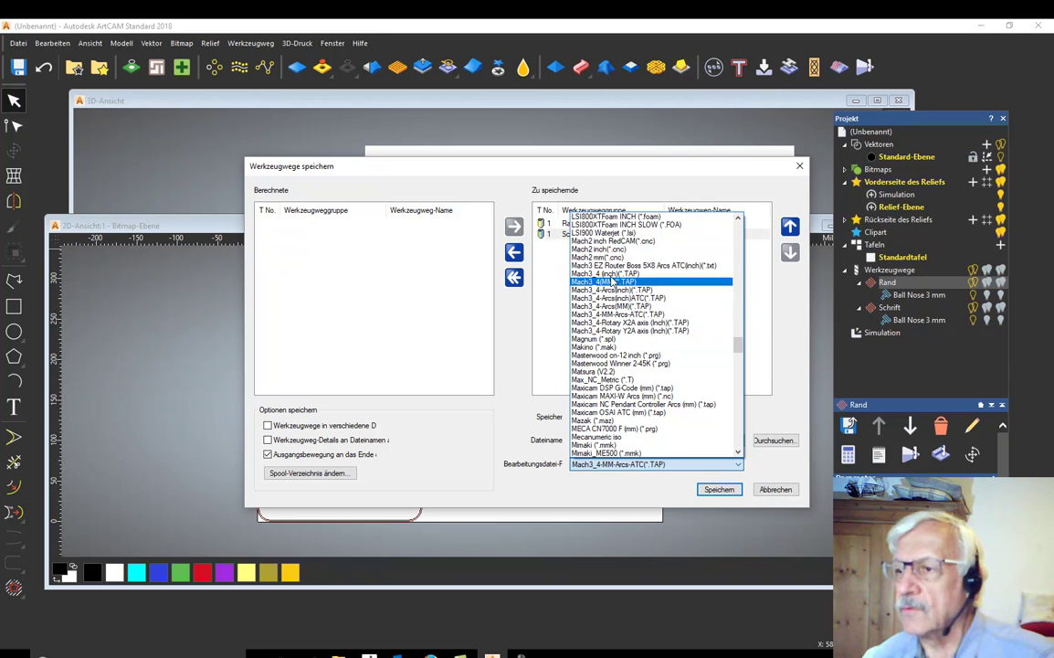
click(619, 315)
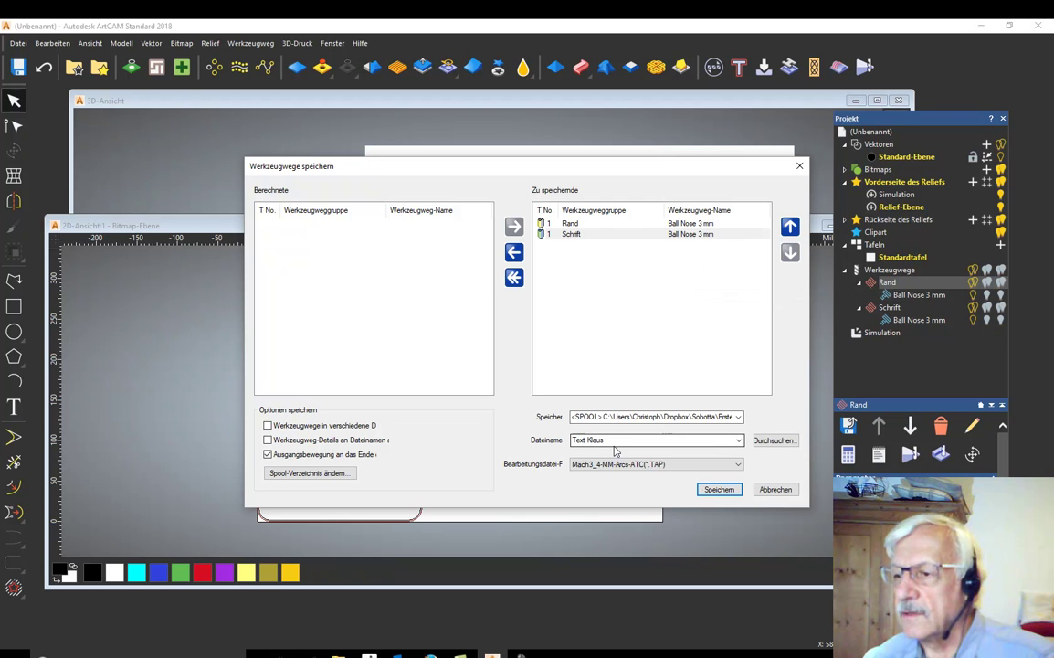
Save both selected toolpaths to the Erste Tests folder, overwriting the existing TAP file, and close the toolpath export.
click(576, 223)
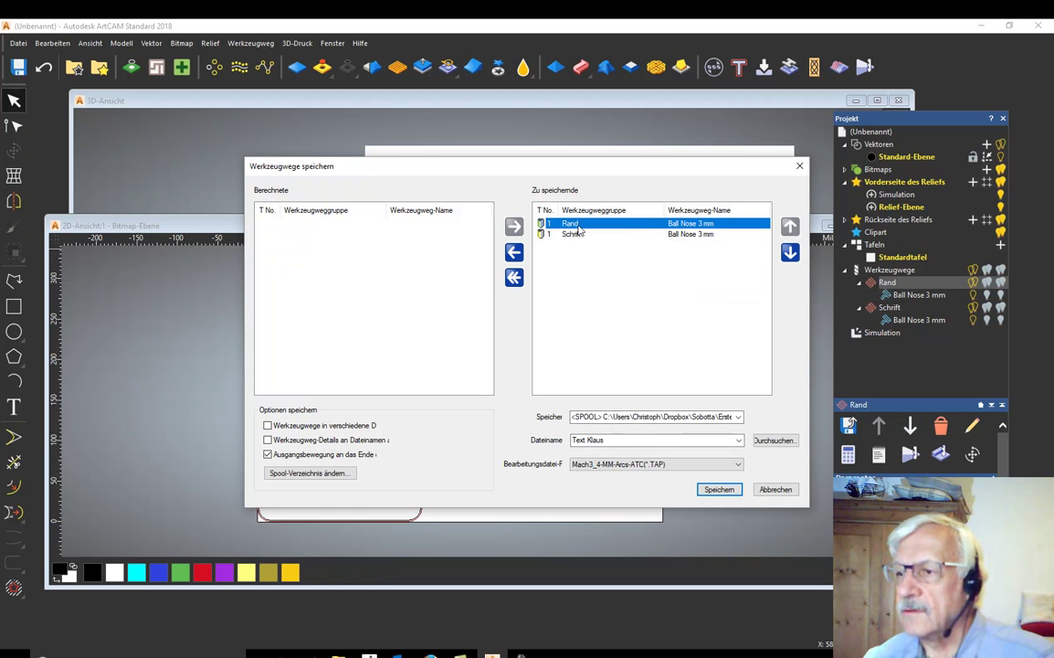
shift+click(574, 234)
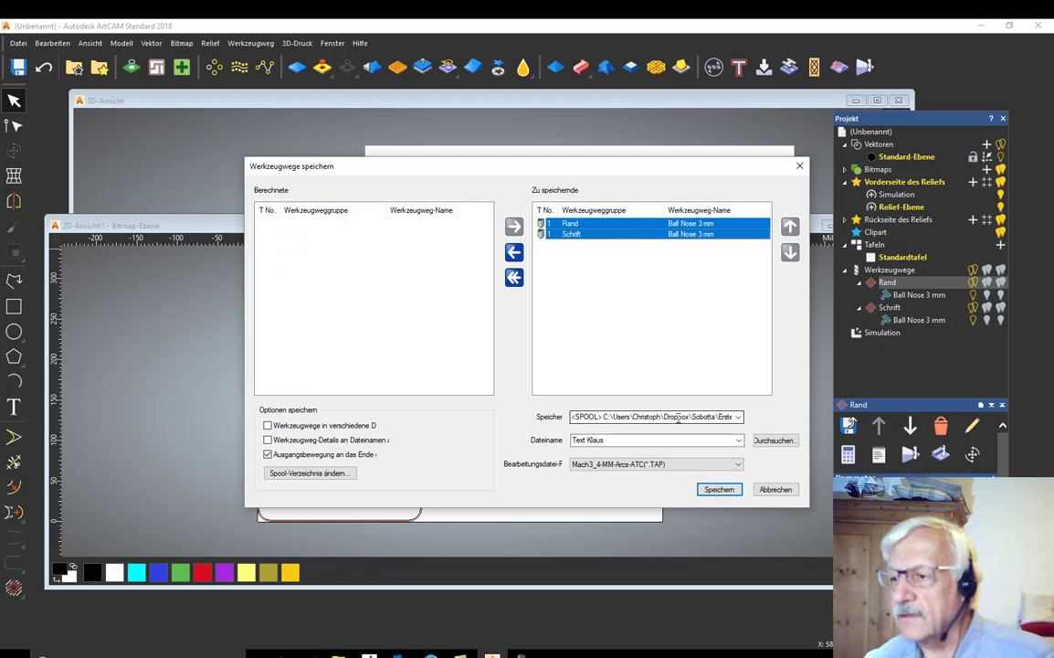
click(711, 417)
click(736, 418)
click(717, 417)
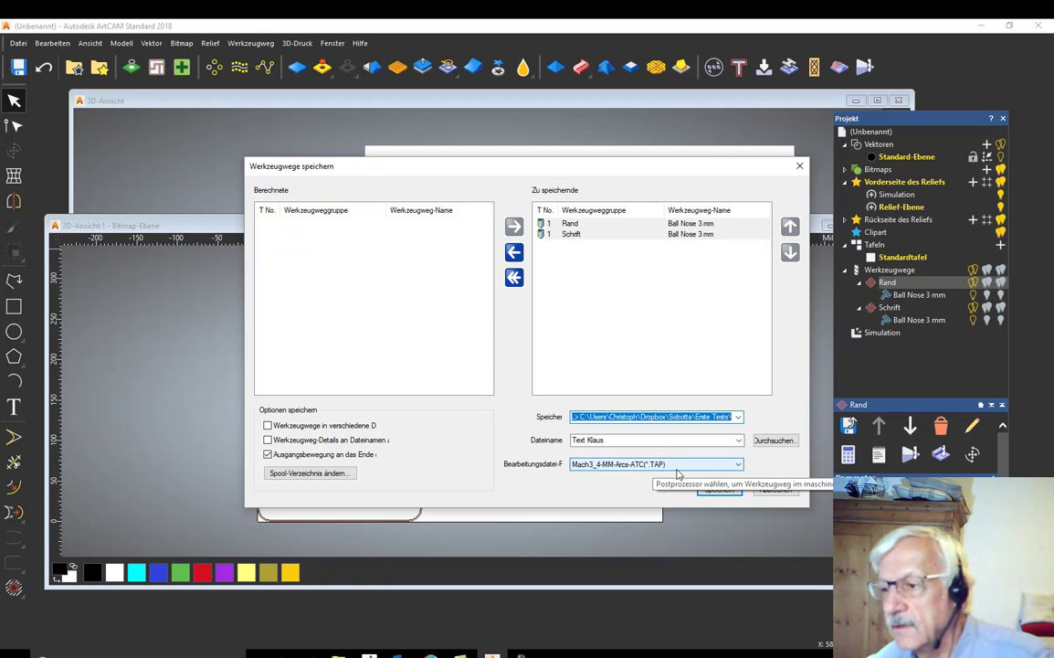
click(717, 490)
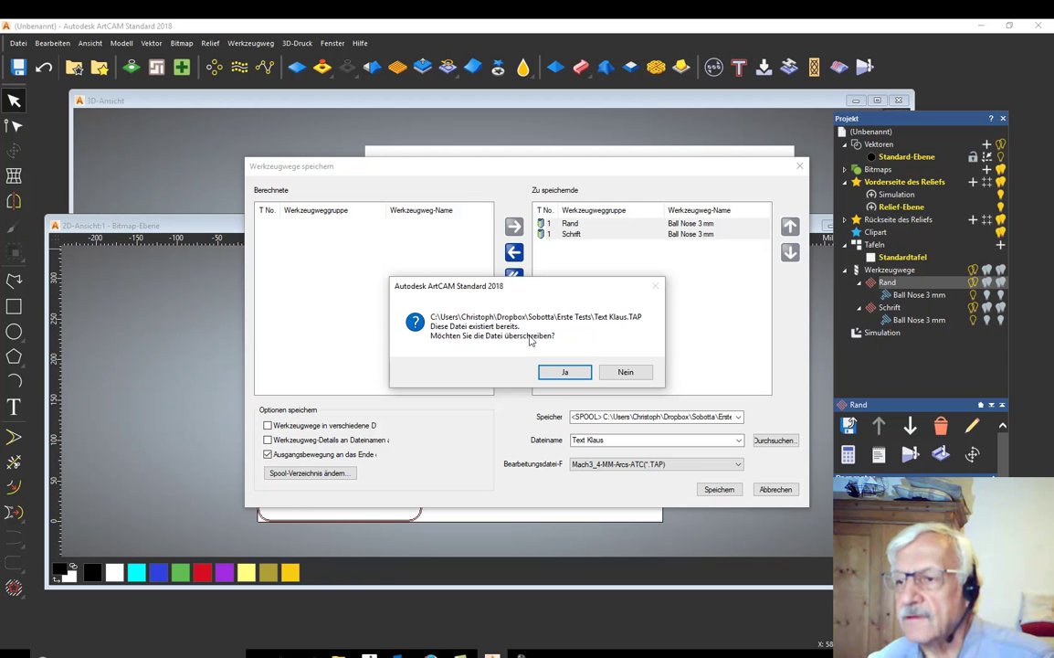
click(560, 371)
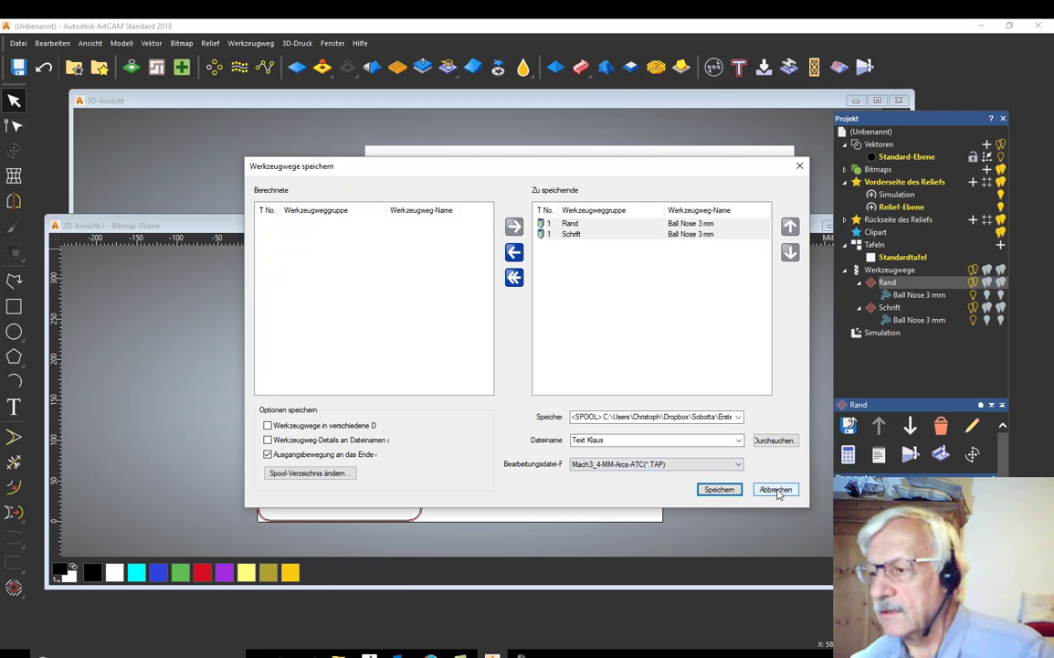
click(798, 166)
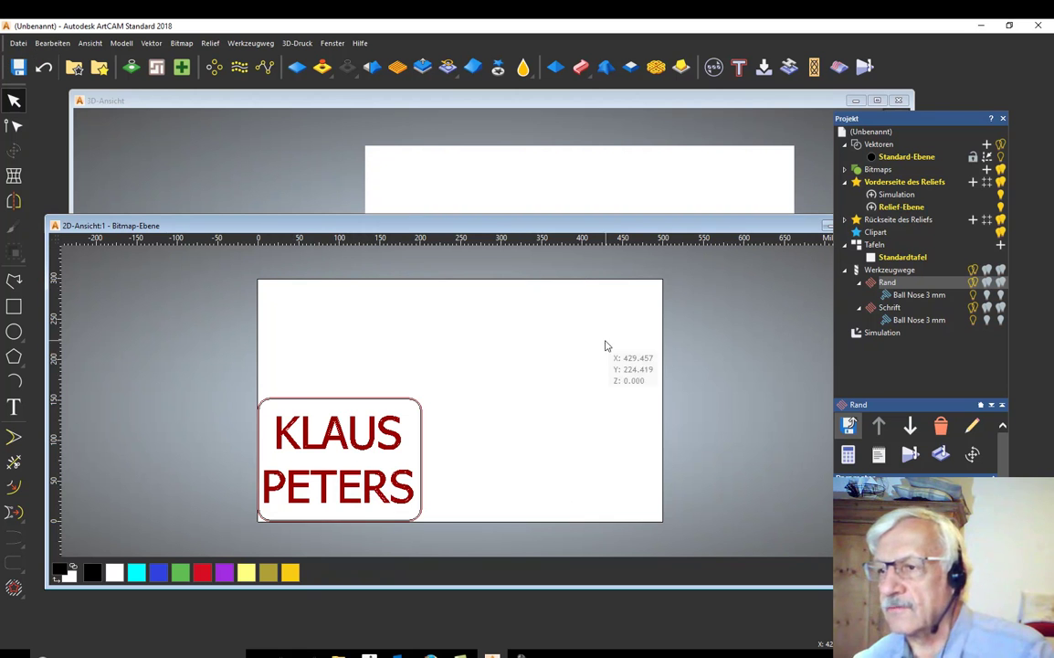
Leave ArtCAM and launch jViewer from the desktop.
drag(749, 228, 706, 246)
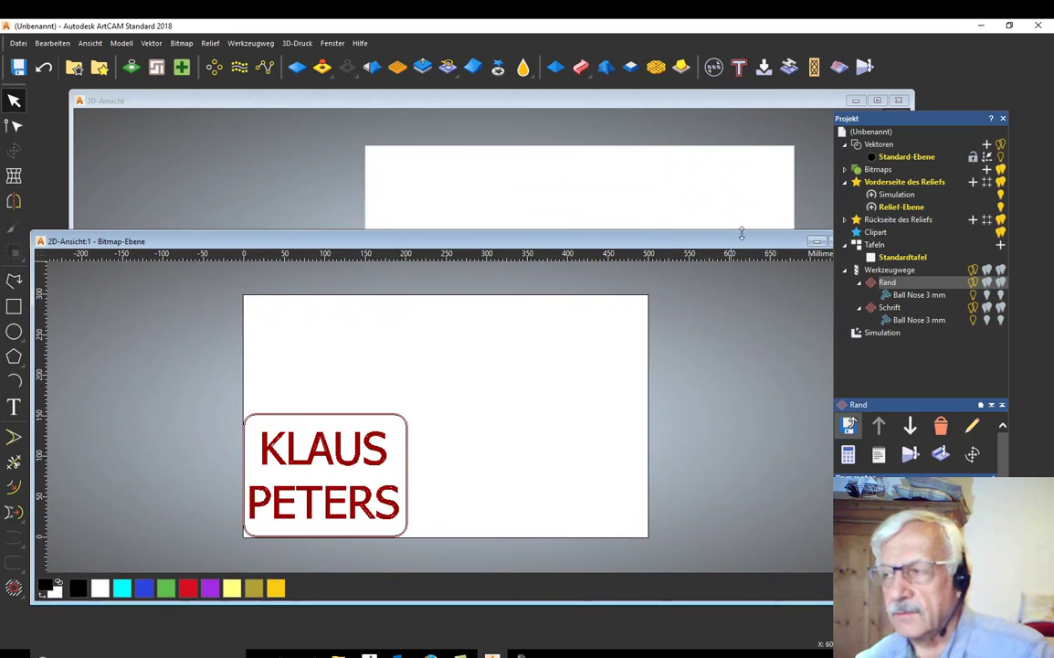
click(1038, 27)
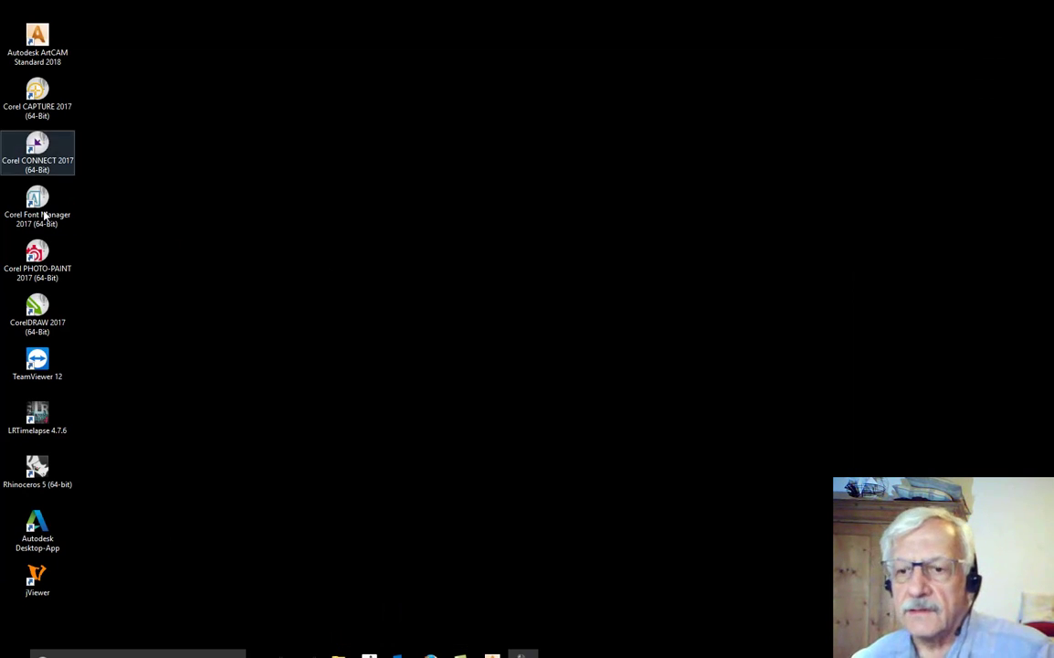
click(40, 571)
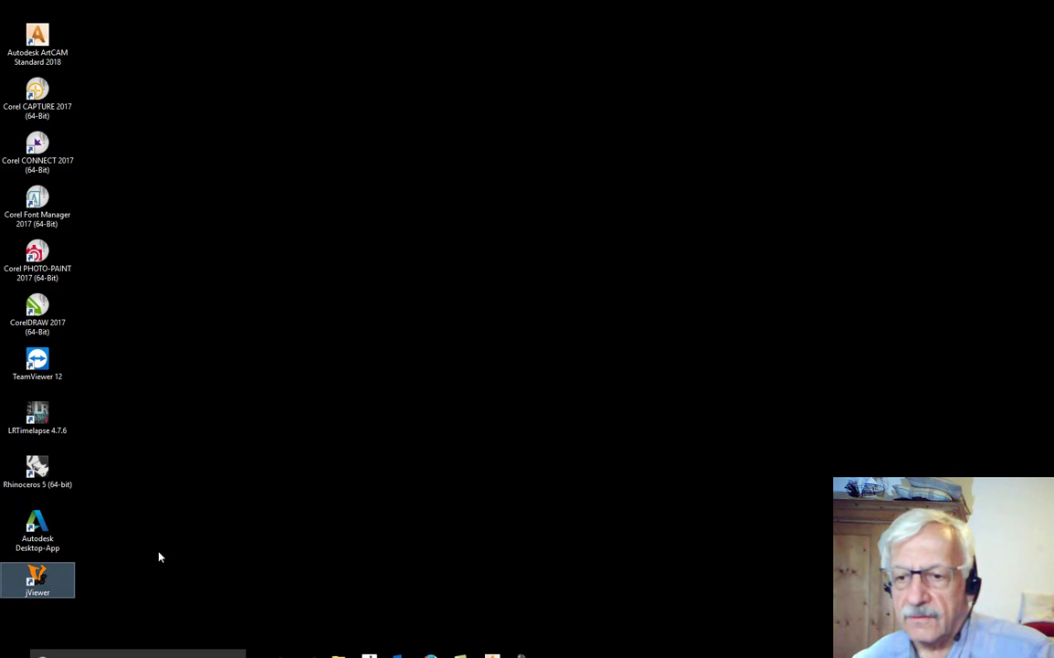
double_click(71, 587)
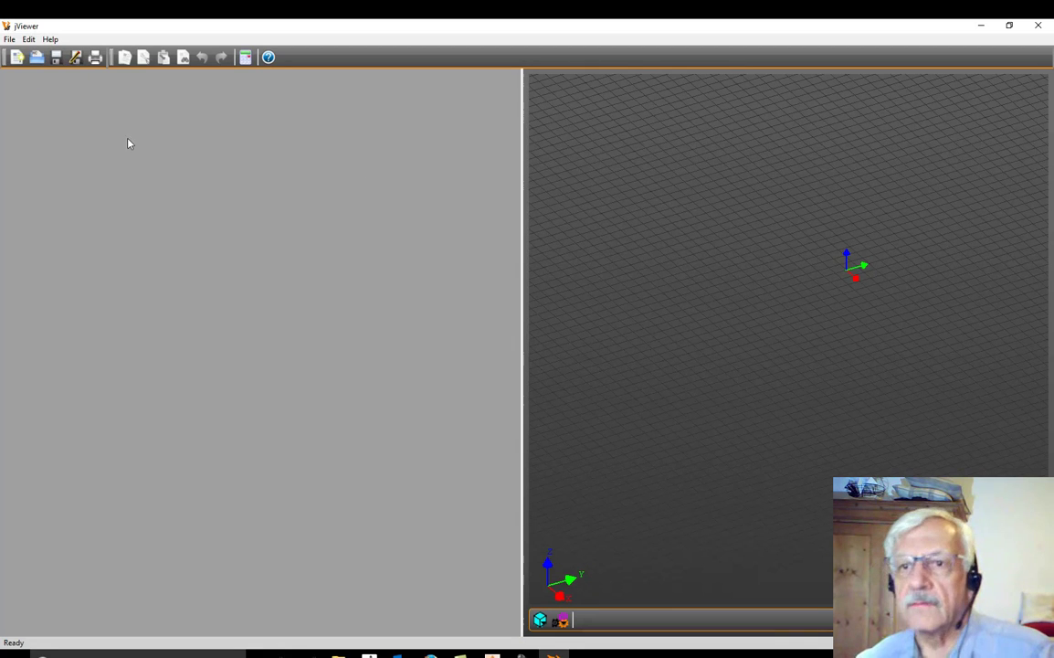
Start opening a file, browse to the Erste Tests folder and list all file types.
click(9, 41)
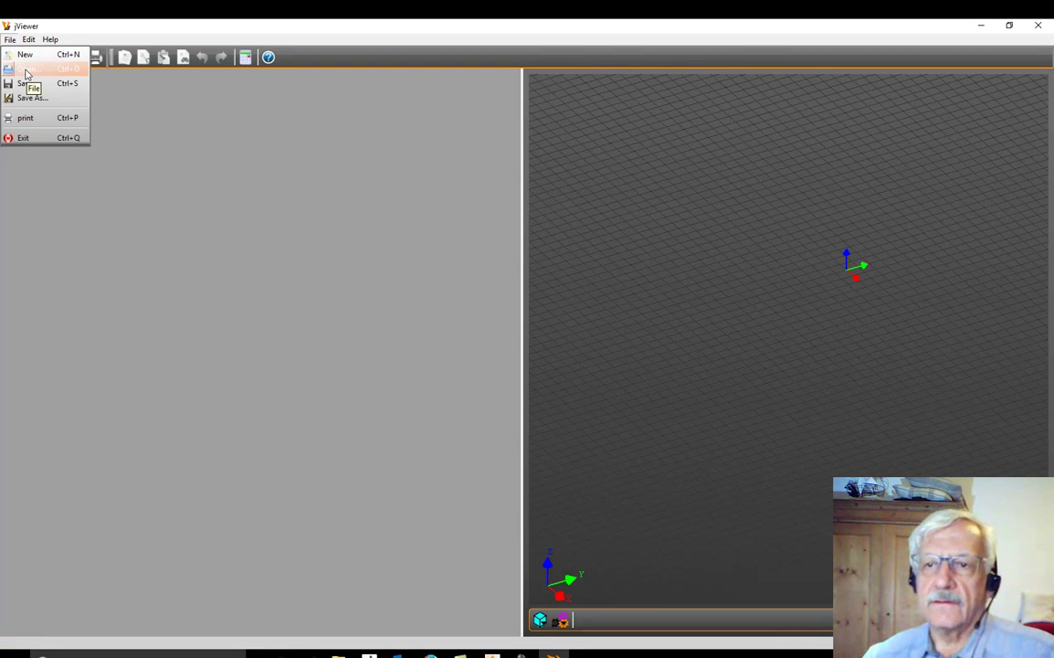
click(26, 73)
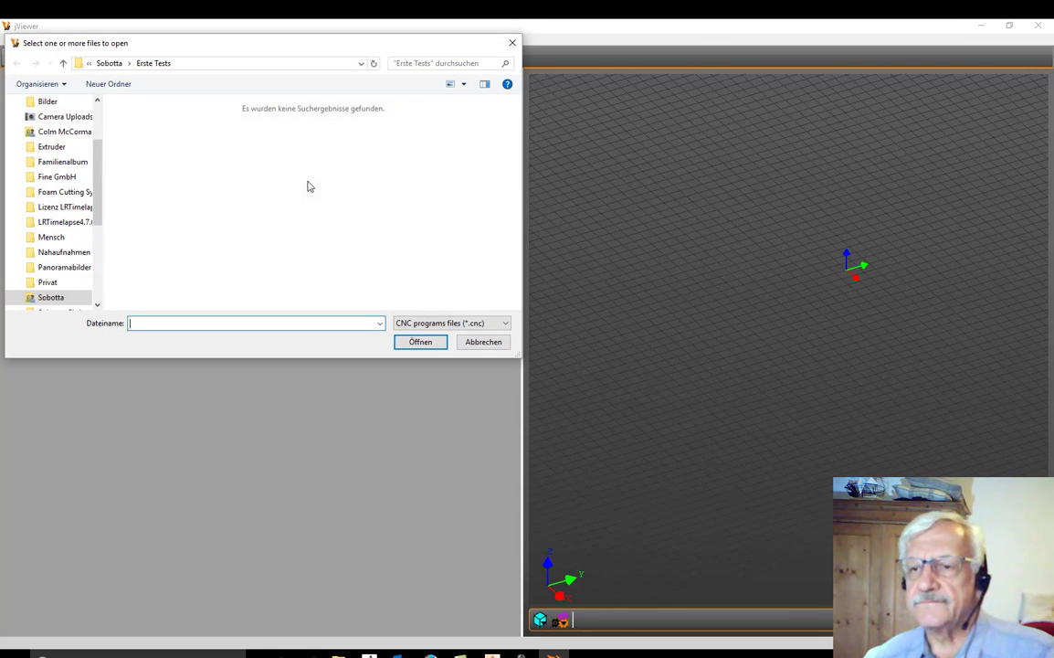
mouse_move(97, 183)
mouse_down()
mouse_move(106, 153)
mouse_move(103, 194)
mouse_up()
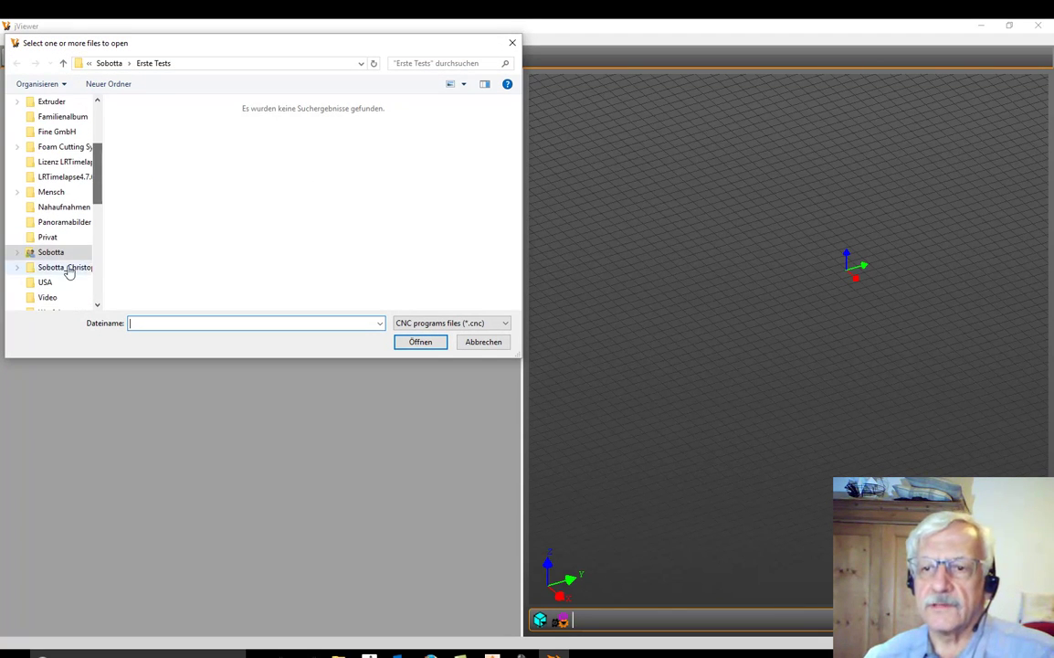
click(67, 255)
click(221, 157)
double_click(221, 157)
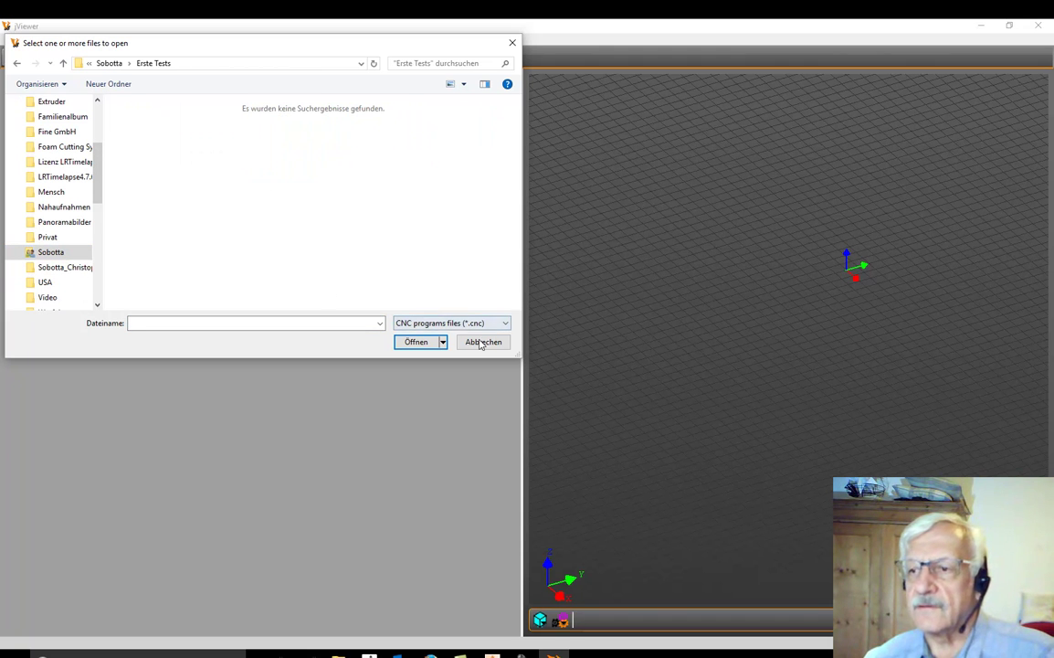
click(502, 324)
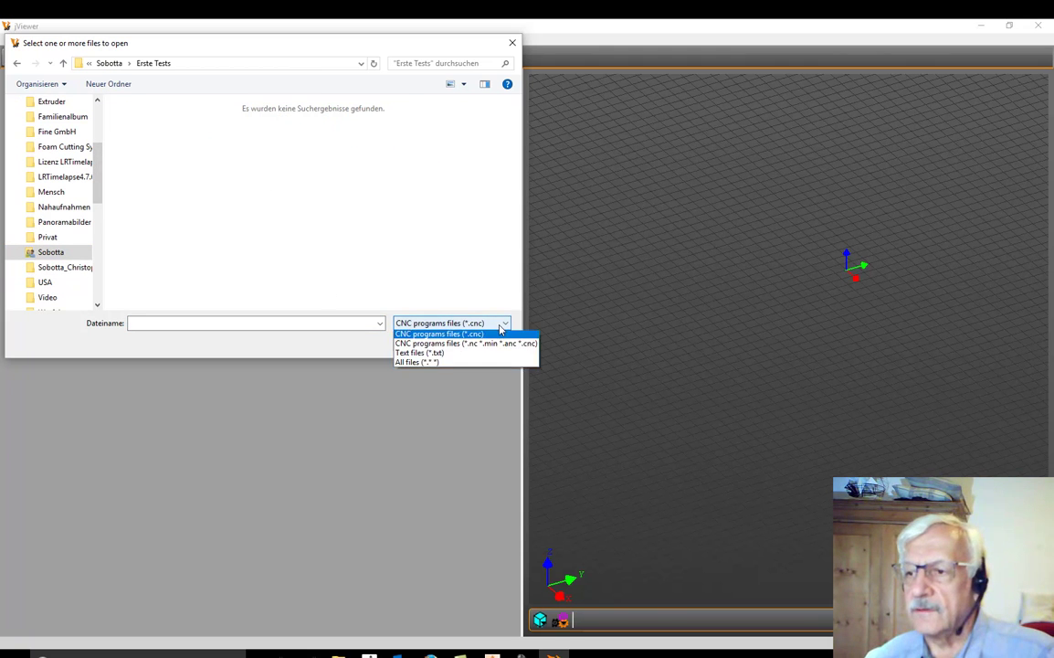
click(426, 364)
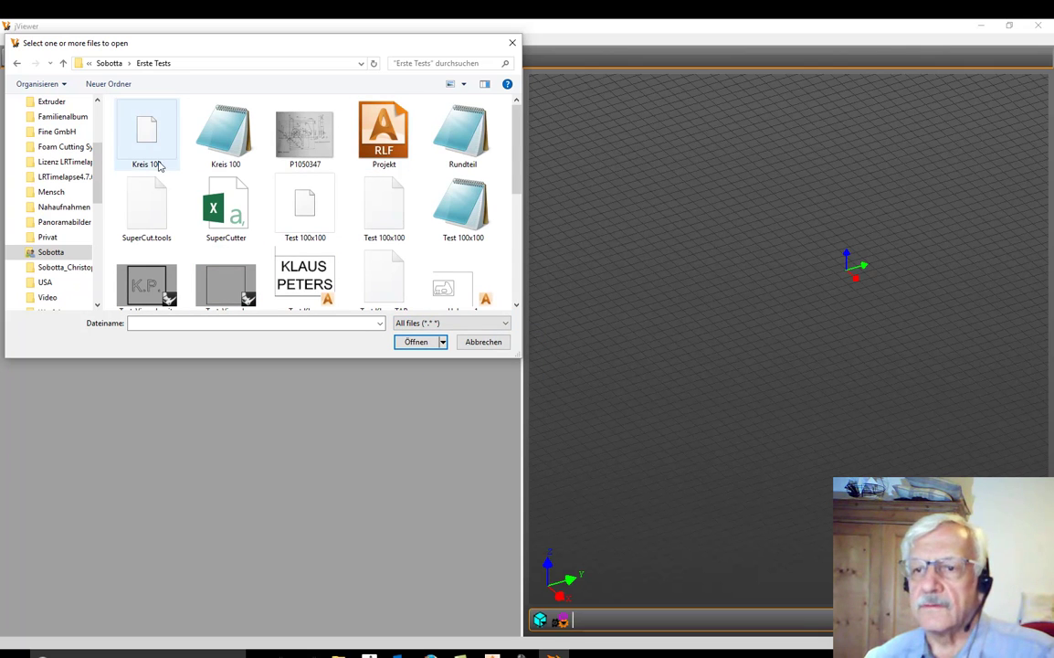
Open the exported .TAP toolpath file from the Erste Tests folder.
scroll(196, 190, down, 1)
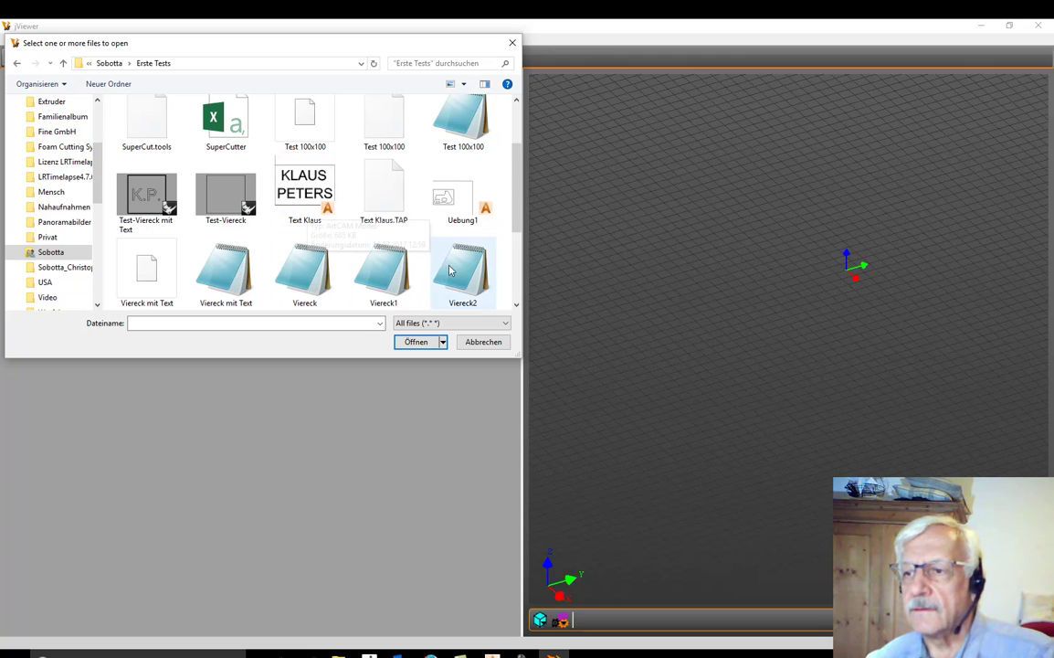
scroll(381, 212, down, 3)
drag(522, 289, 513, 219)
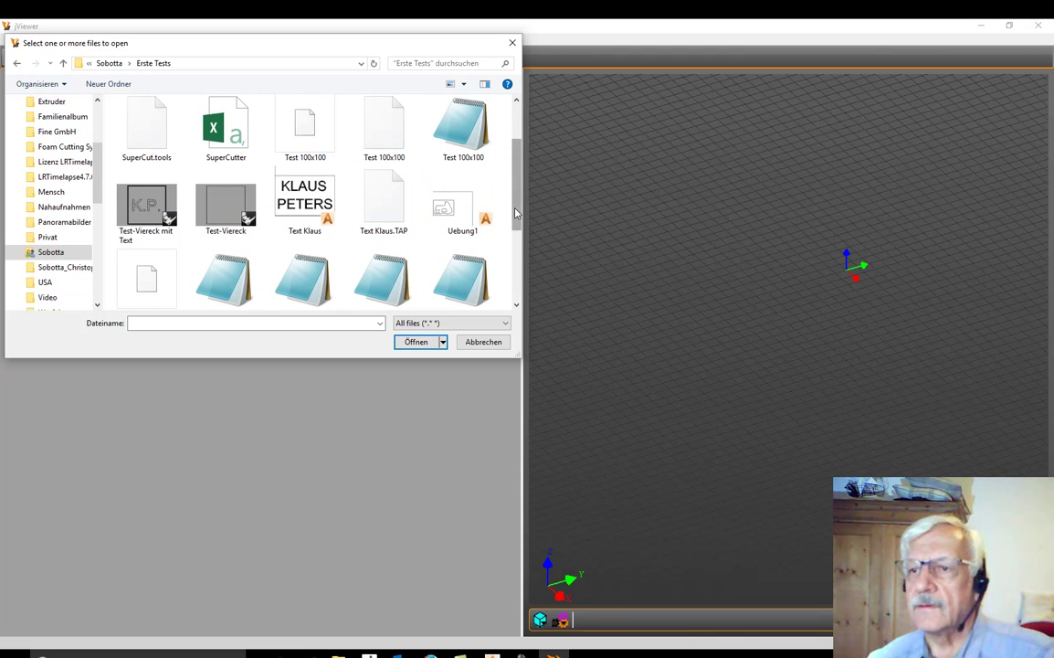
drag(516, 214, 510, 174)
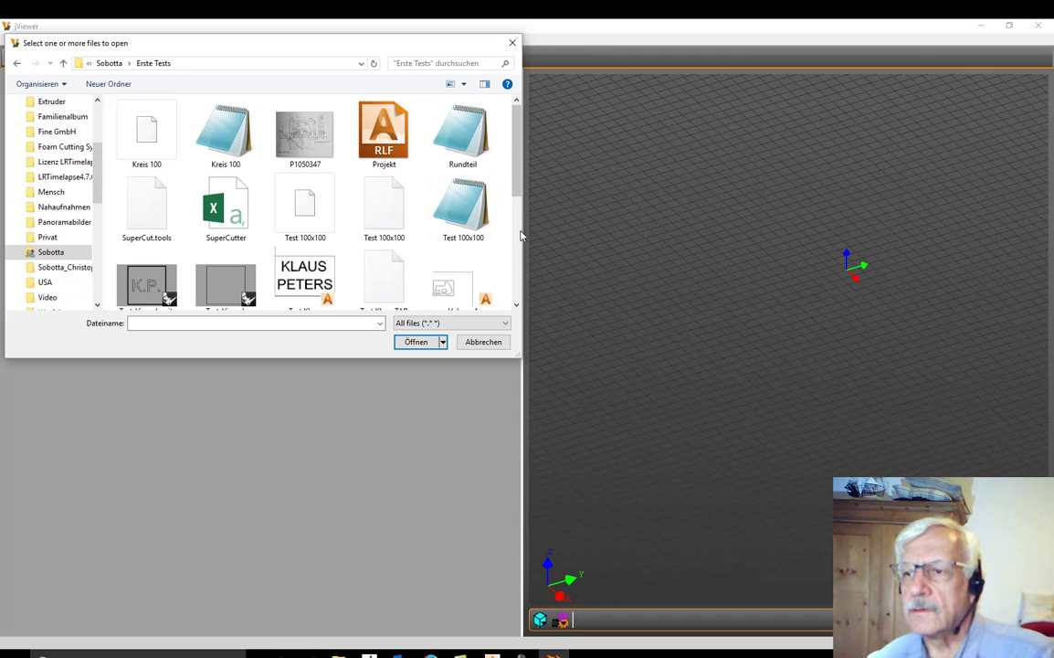
scroll(402, 197, down, 4)
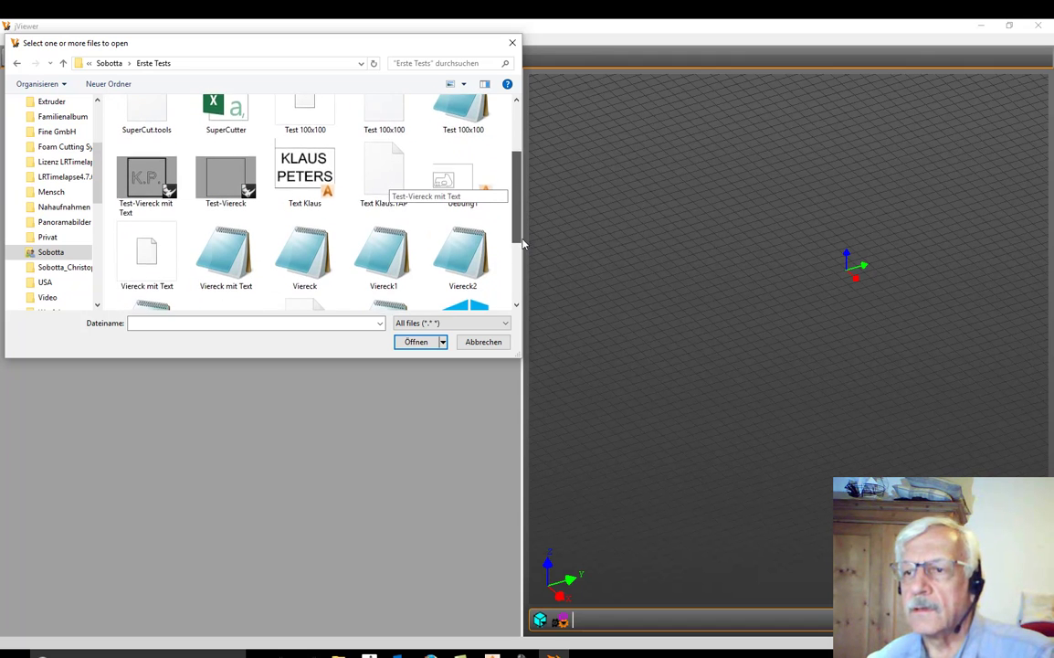
double_click(390, 149)
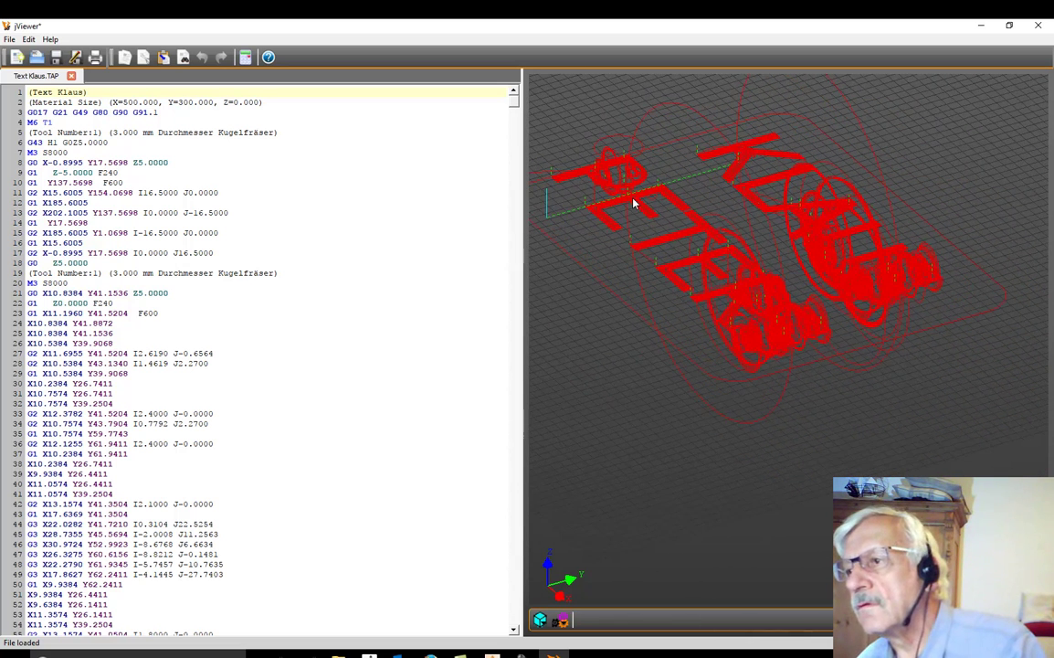
Examine the loaded G-code lines and the 3D preview of the toolpaths.
scroll(767, 259, up, 1)
scroll(310, 252, down, 2)
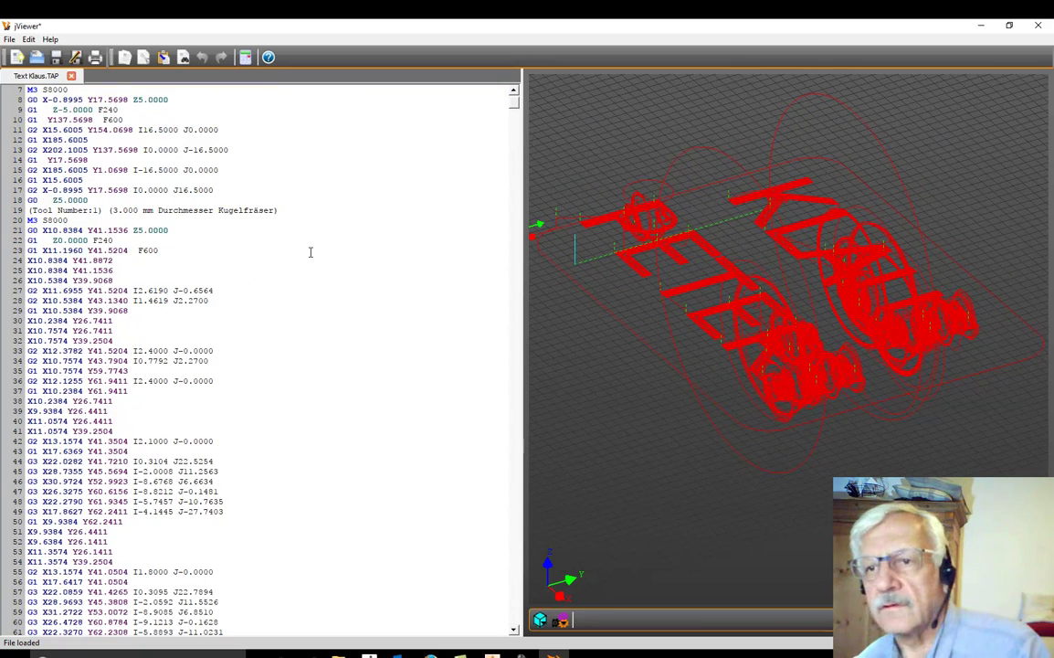
scroll(311, 252, down, 6)
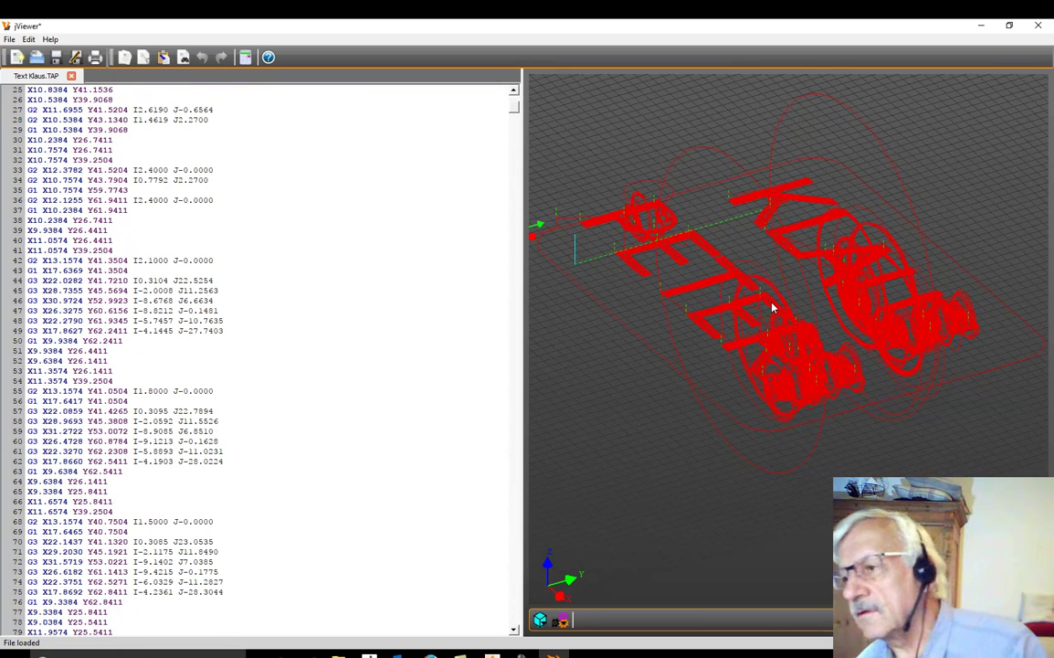
scroll(777, 315, down, 1)
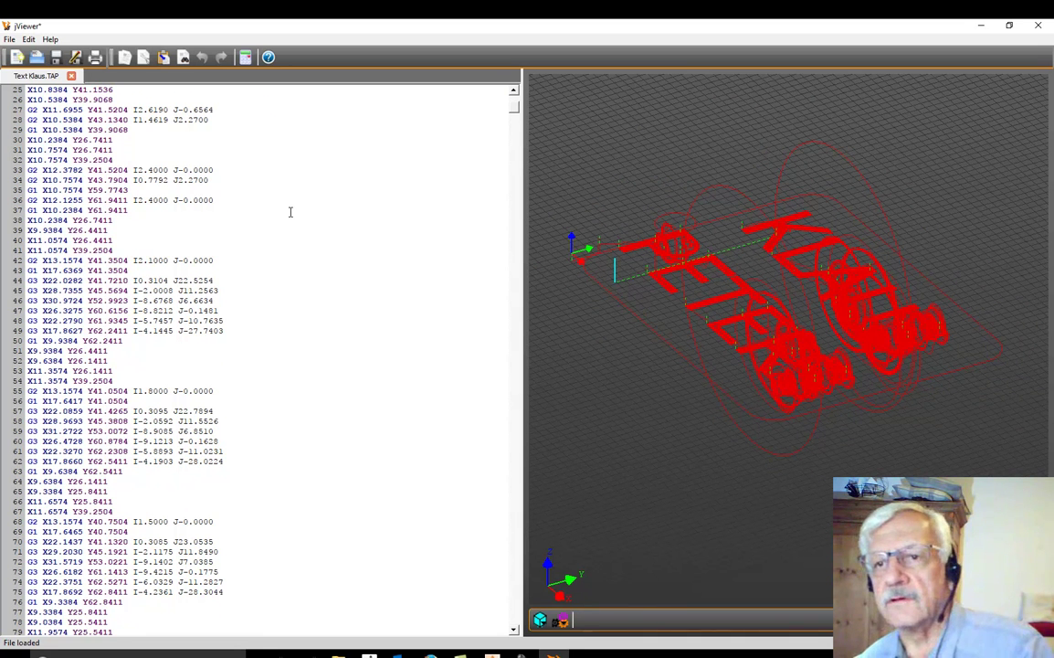
Read further down the G-code and inspect the lettering toolpaths close up from different angles in the 3D preview.
scroll(309, 219, down, 11)
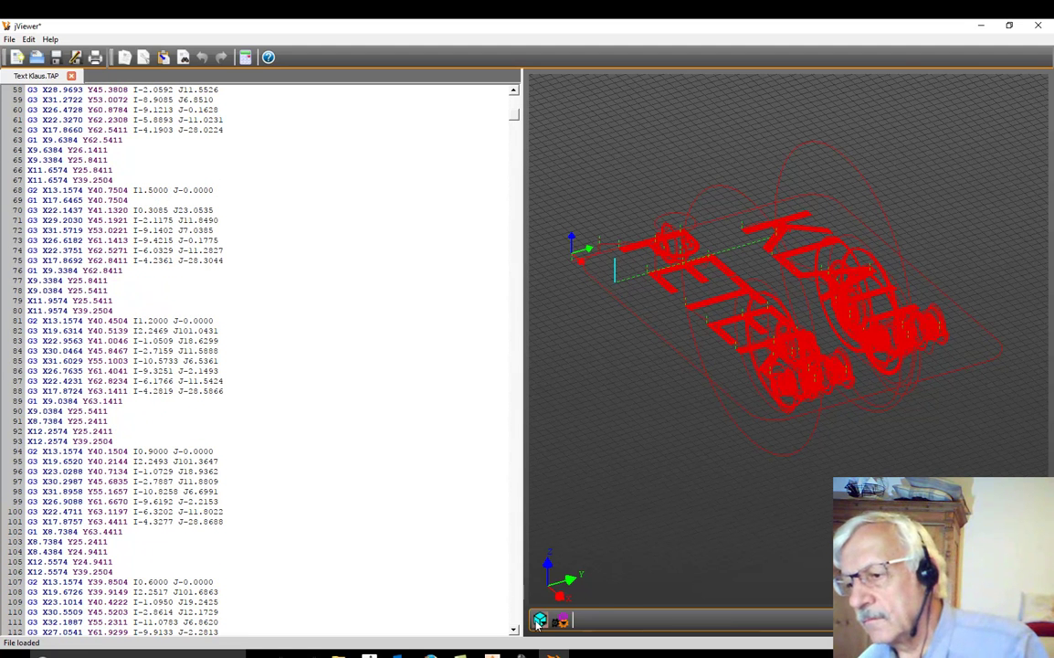
click(539, 621)
click(560, 557)
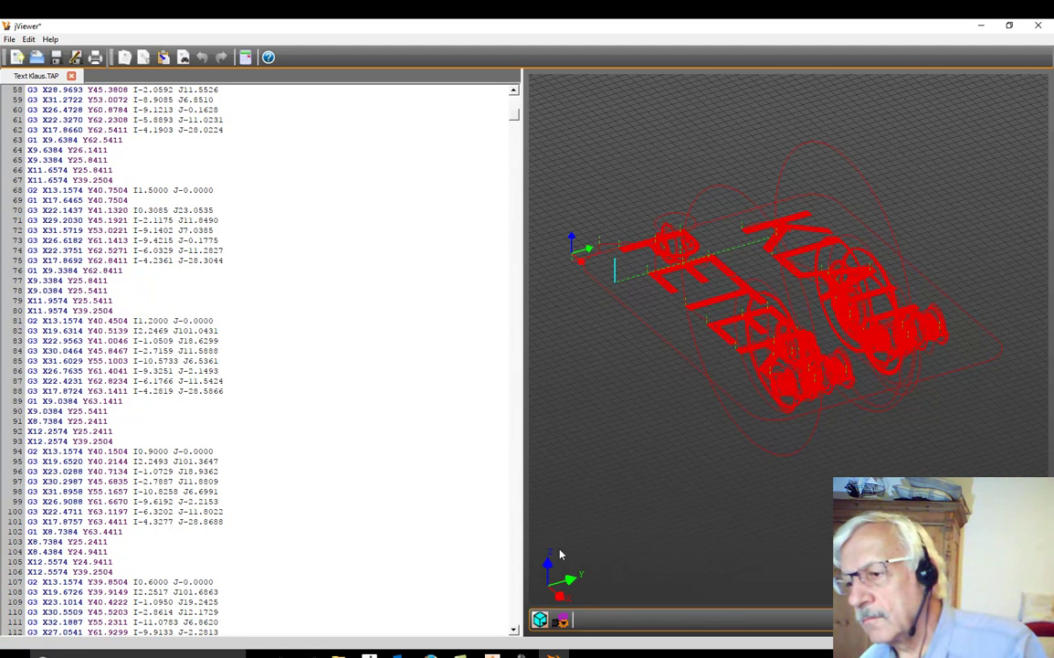
drag(664, 505, 657, 473)
drag(792, 487, 828, 434)
scroll(829, 435, up, 5)
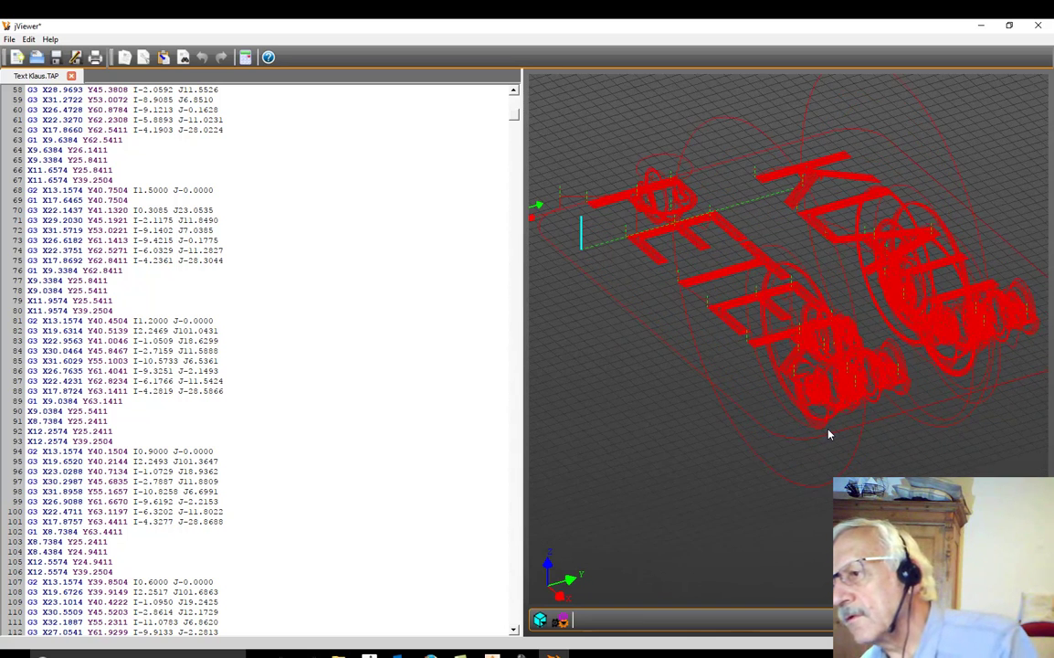
scroll(829, 435, up, 3)
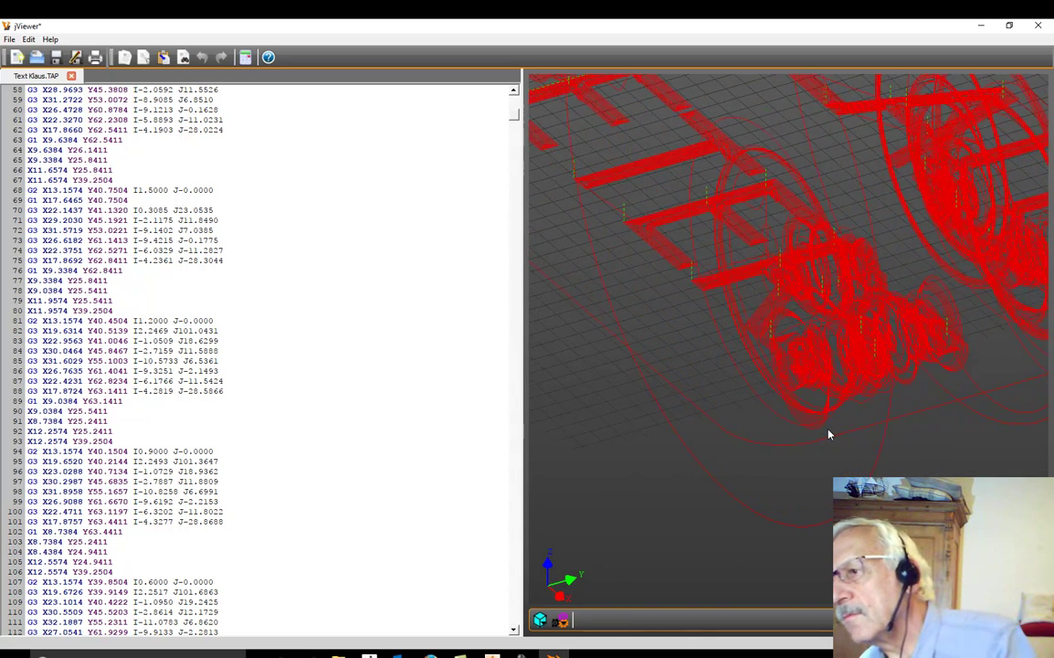
scroll(834, 427, down, 5)
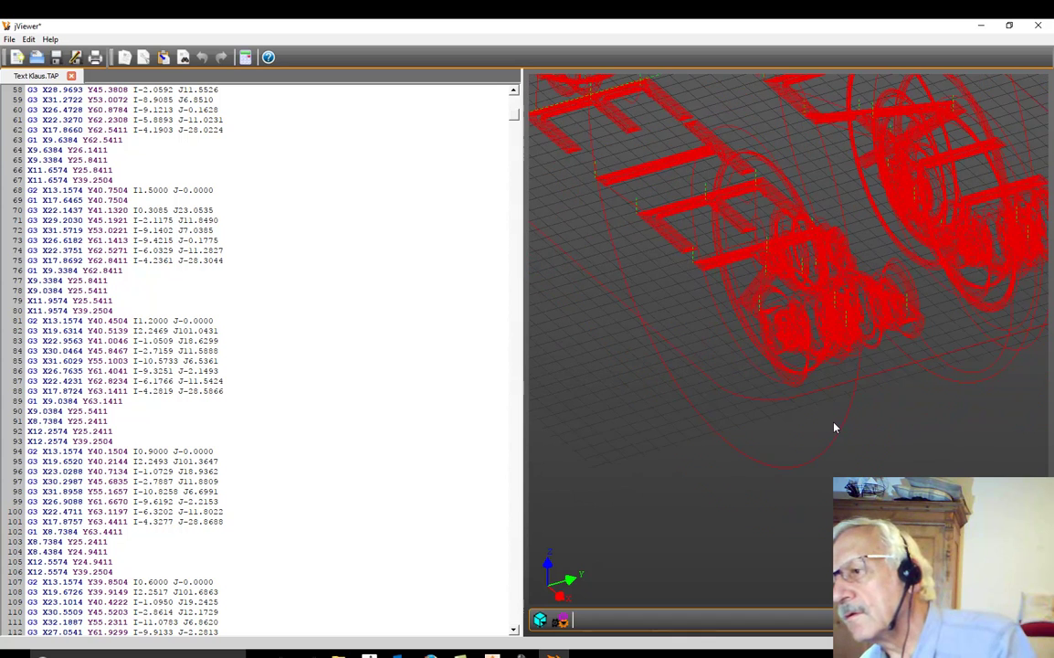
scroll(801, 376, down, 3)
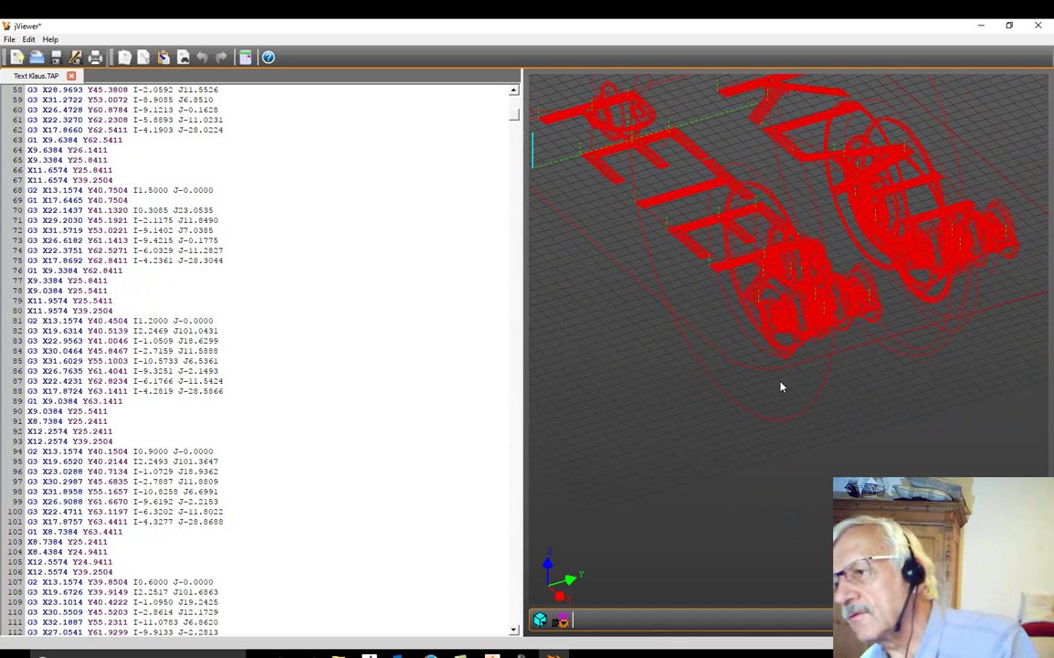
drag(783, 423, 785, 365)
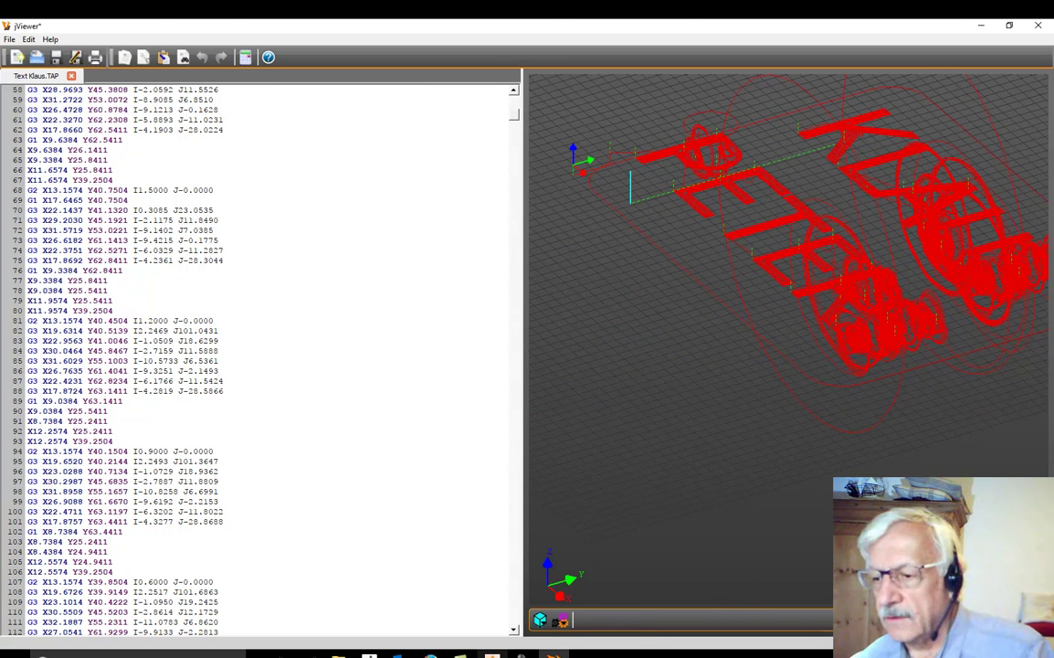
Minimize jViewer, return to ArtCAM and select the lettering toolpath in the 2D view.
click(981, 24)
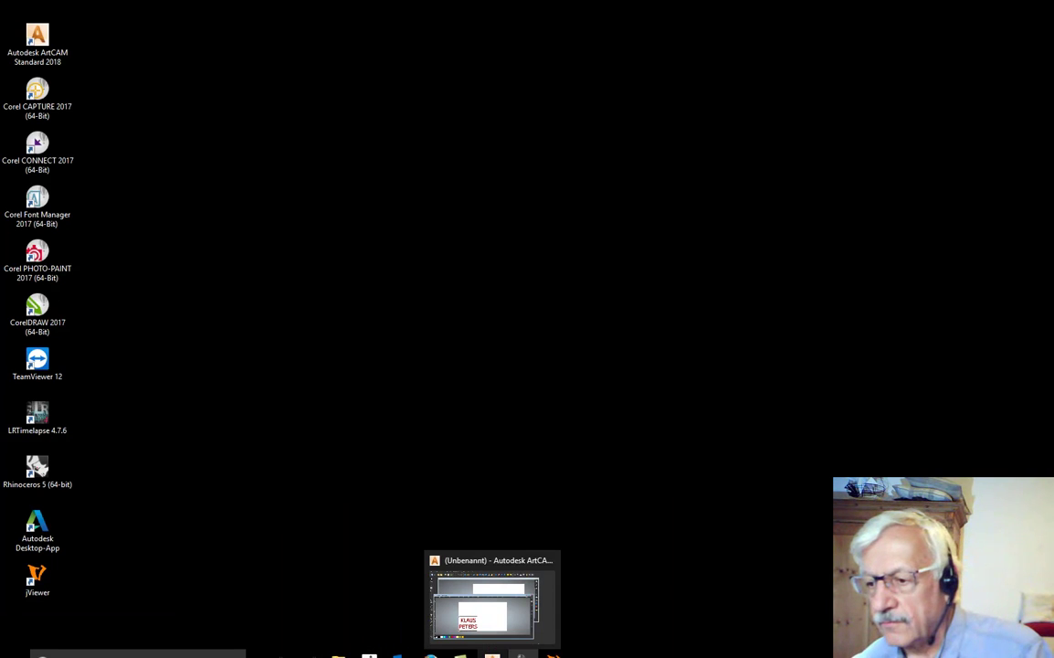
click(492, 655)
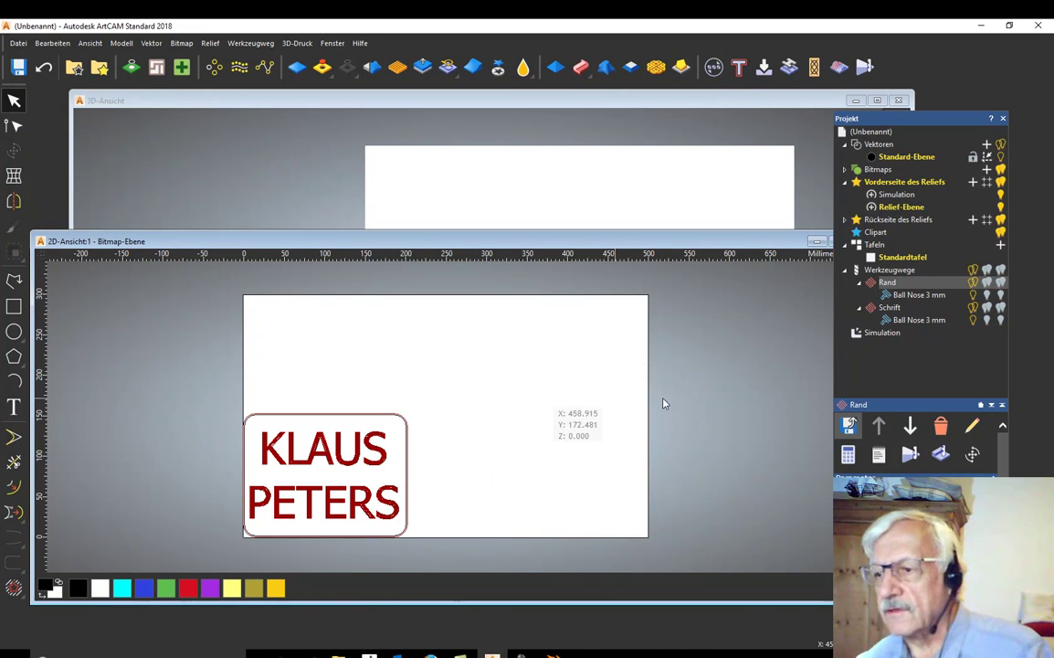
click(364, 439)
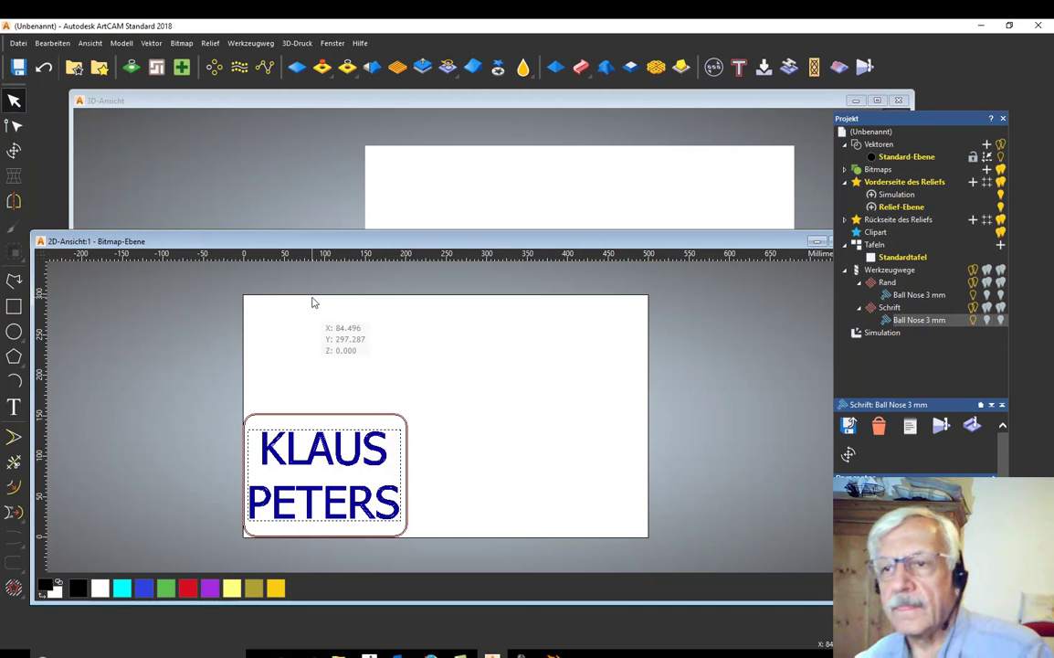
Start a negative pocket (Negative Tasche) with the inlay wizard for the selected vectors and set its end depth to 5 mm.
click(786, 71)
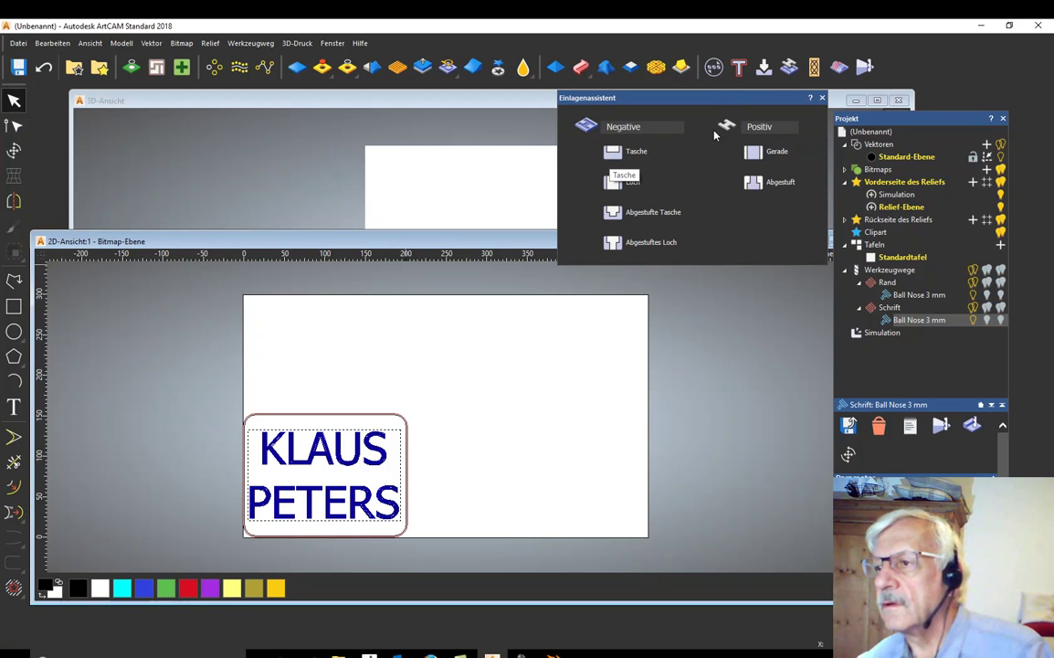
click(620, 152)
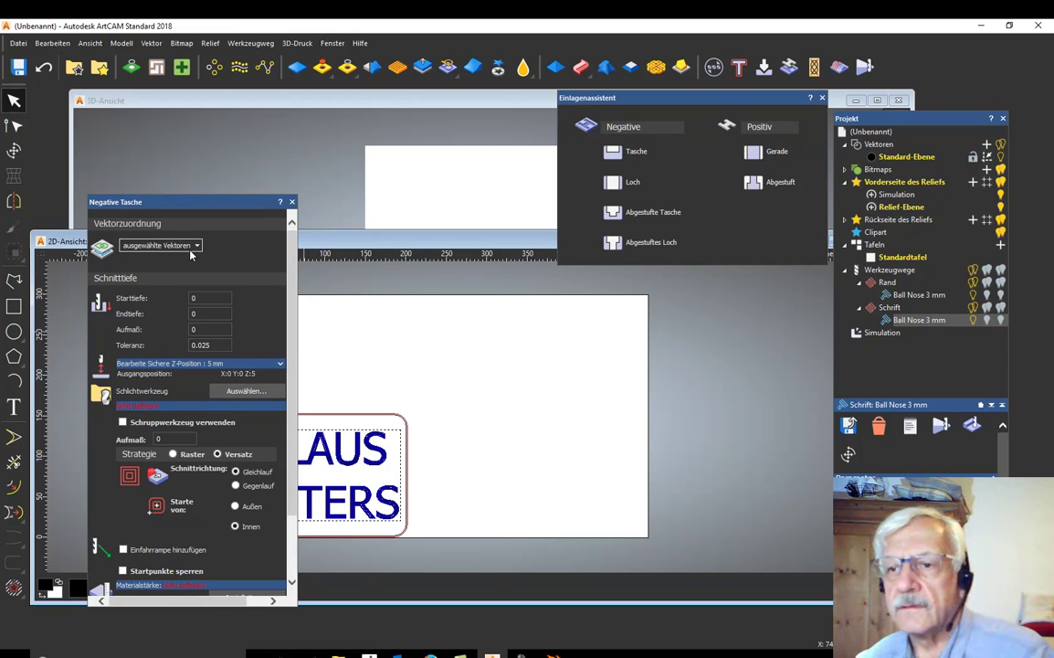
click(191, 251)
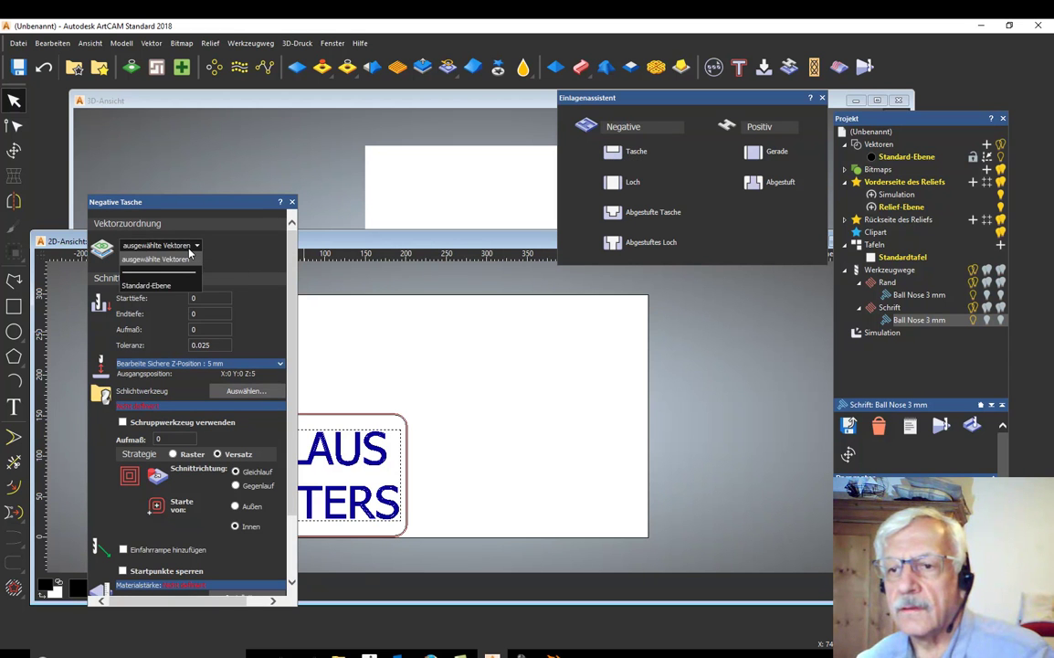
click(189, 253)
click(203, 314)
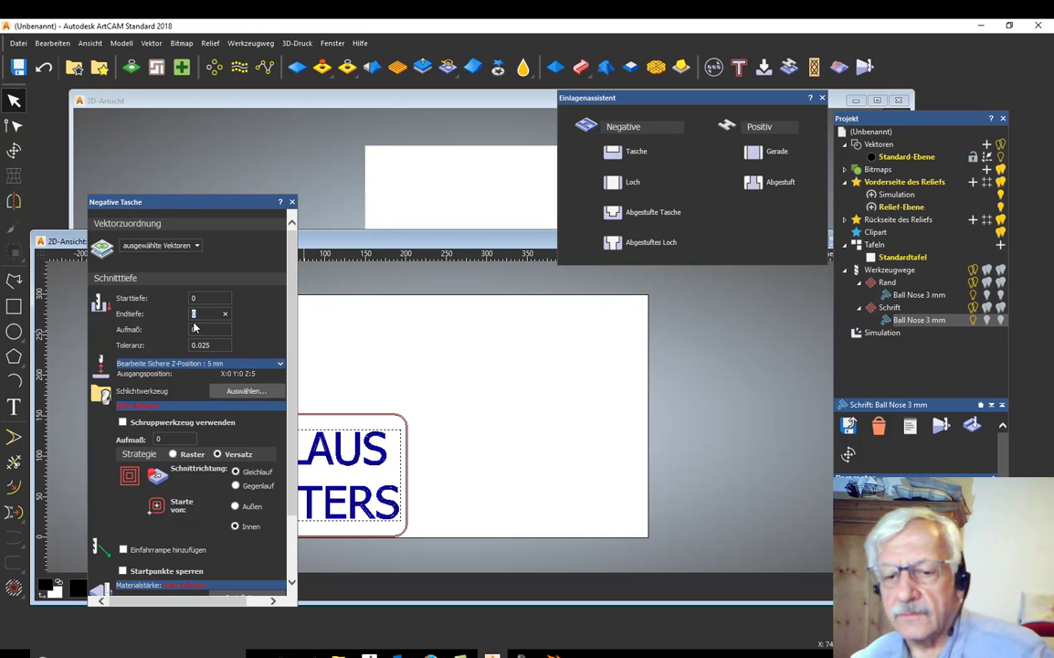
text(5)
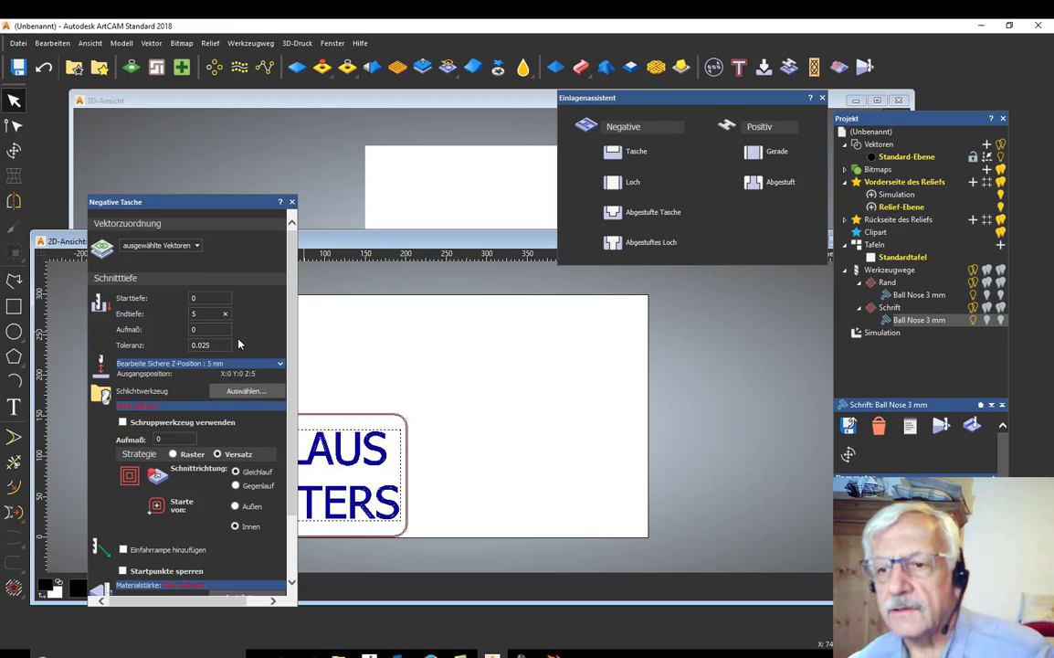
Review the settings of the Ball Nose 3 mm cutter in the tool database and assign it as the pocket's finishing tool.
scroll(239, 351, down, 4)
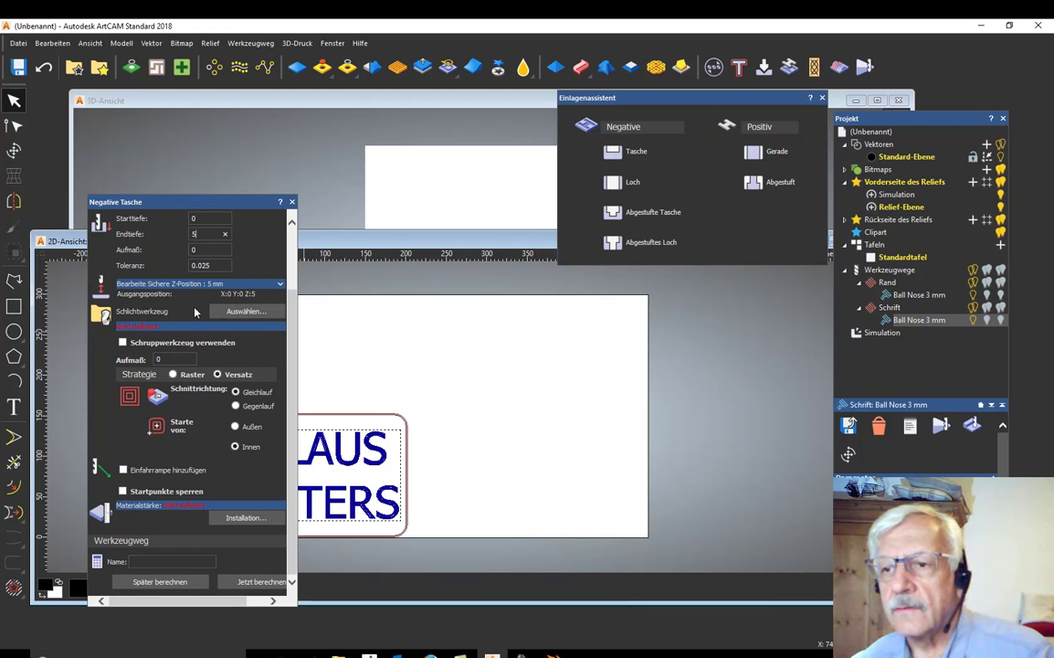
click(231, 315)
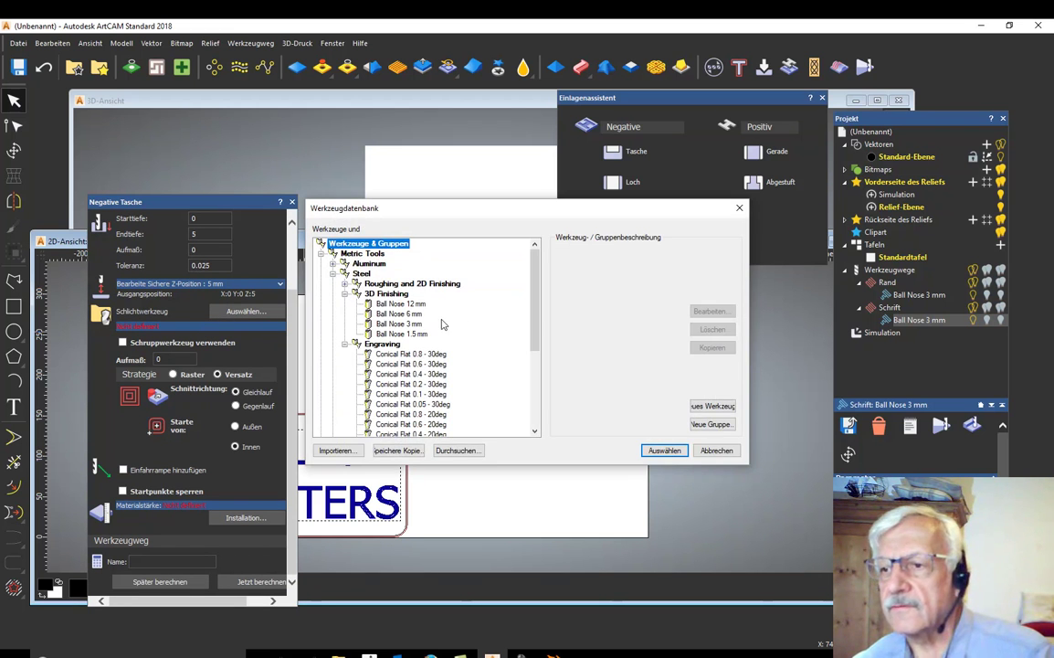
click(402, 325)
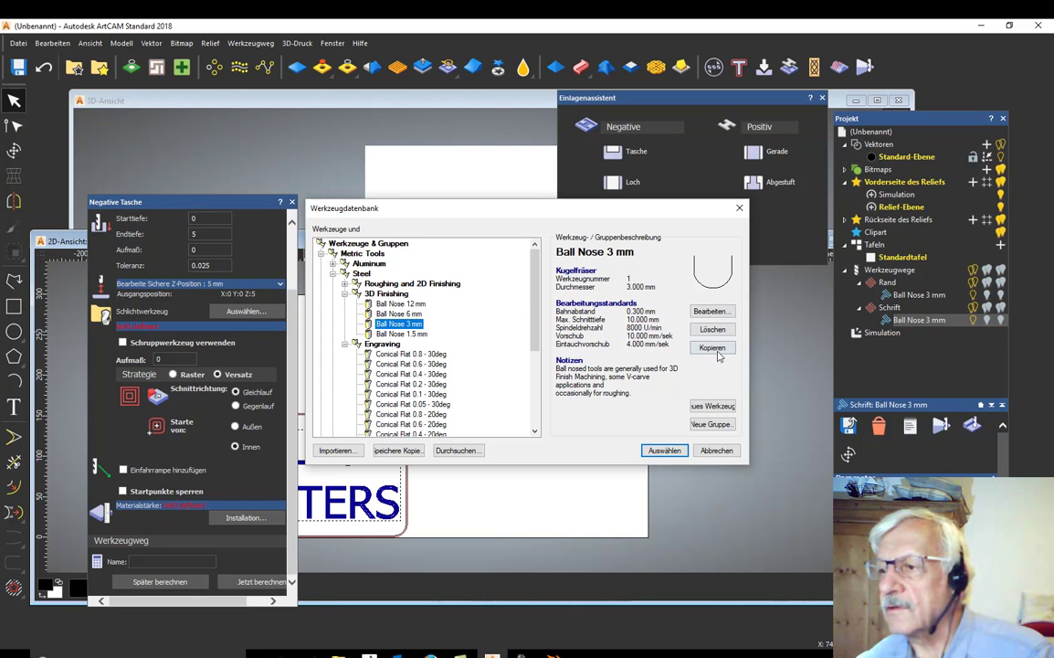
click(719, 312)
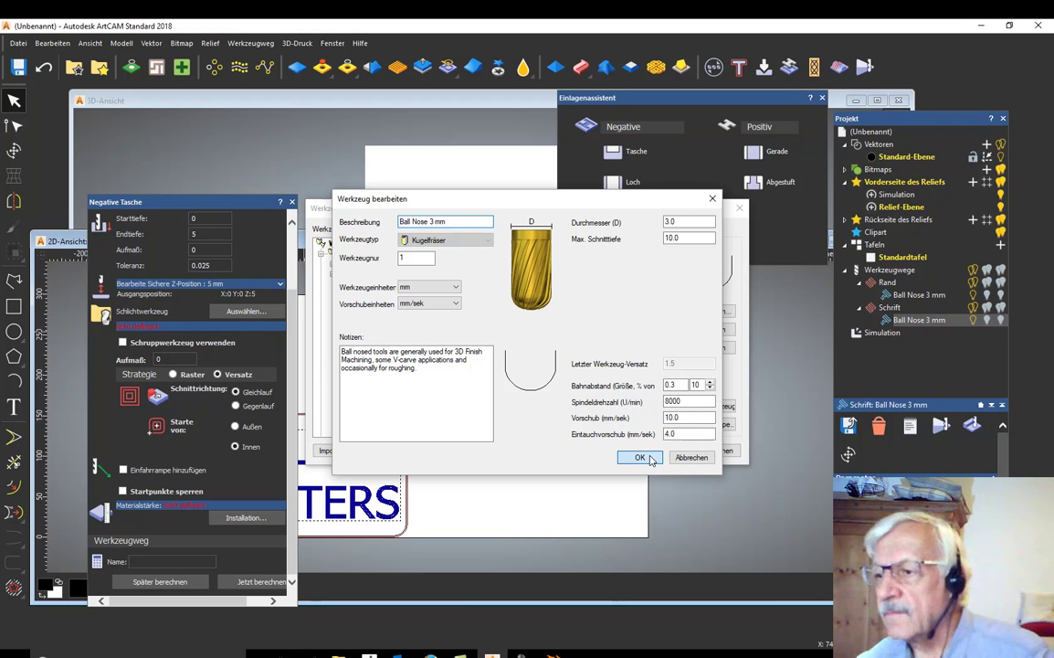
click(649, 458)
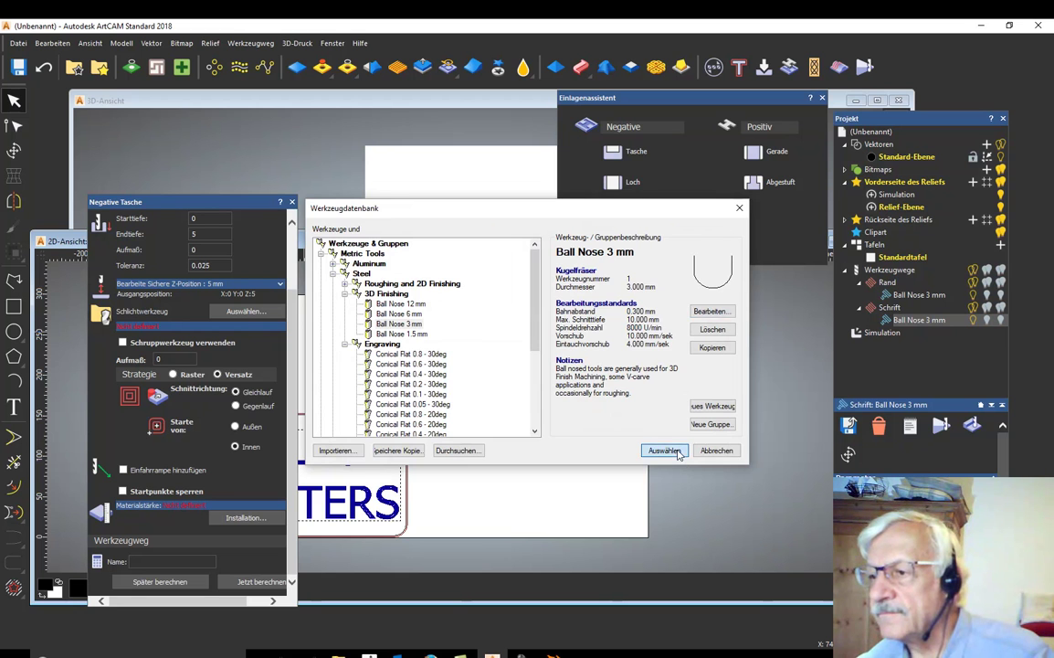
click(677, 452)
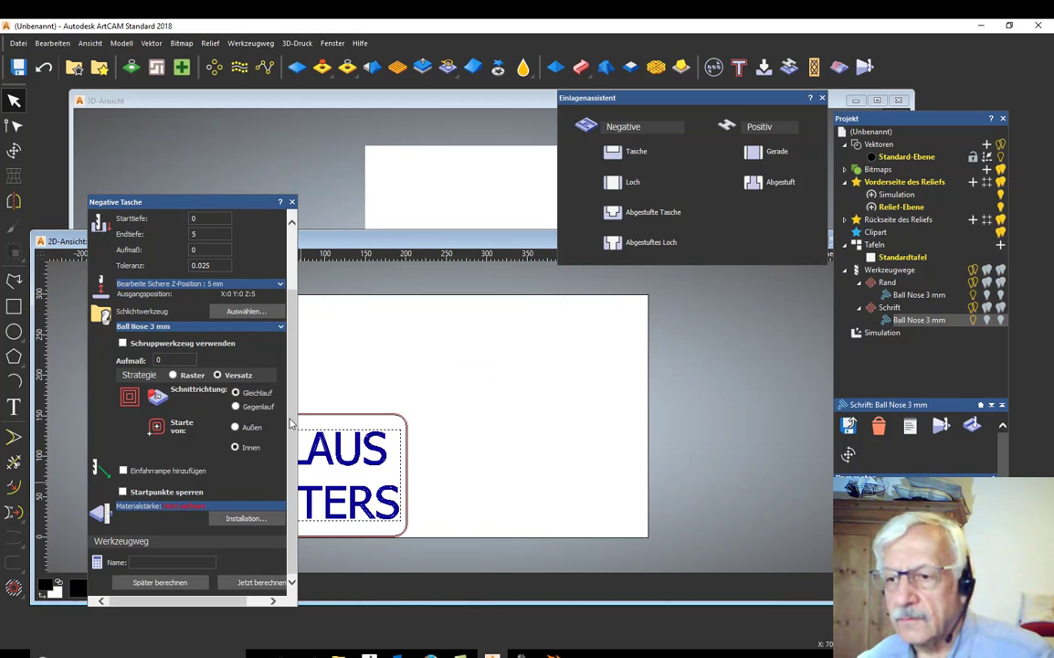
Name the negative pocket toolpath Schrift1, try to calculate it immediately and dismiss the resulting messages.
click(167, 562)
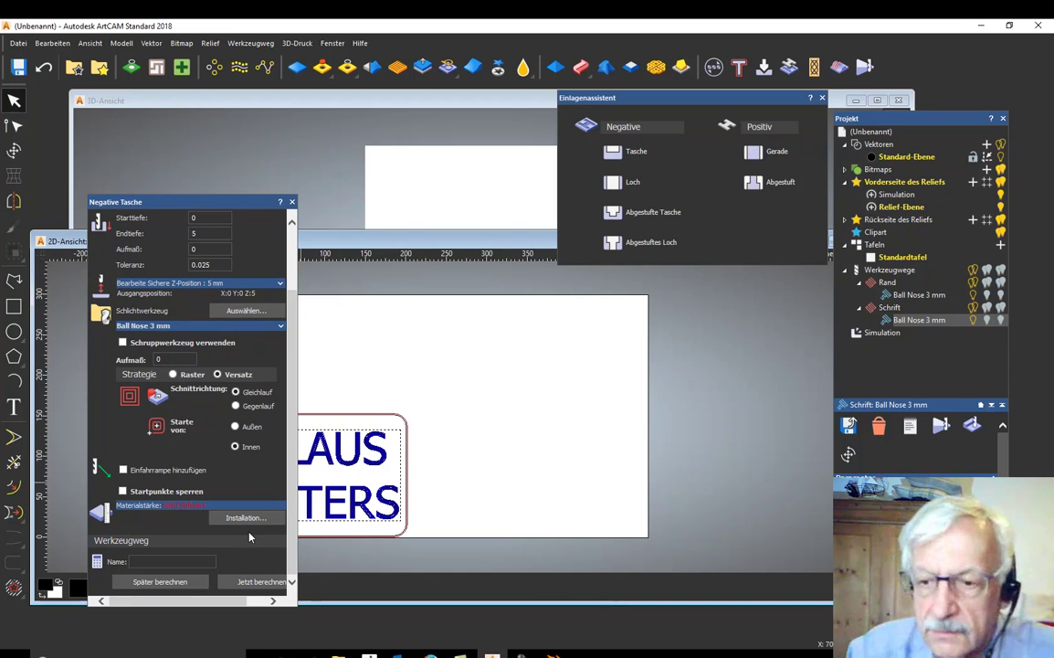
text(Sc)
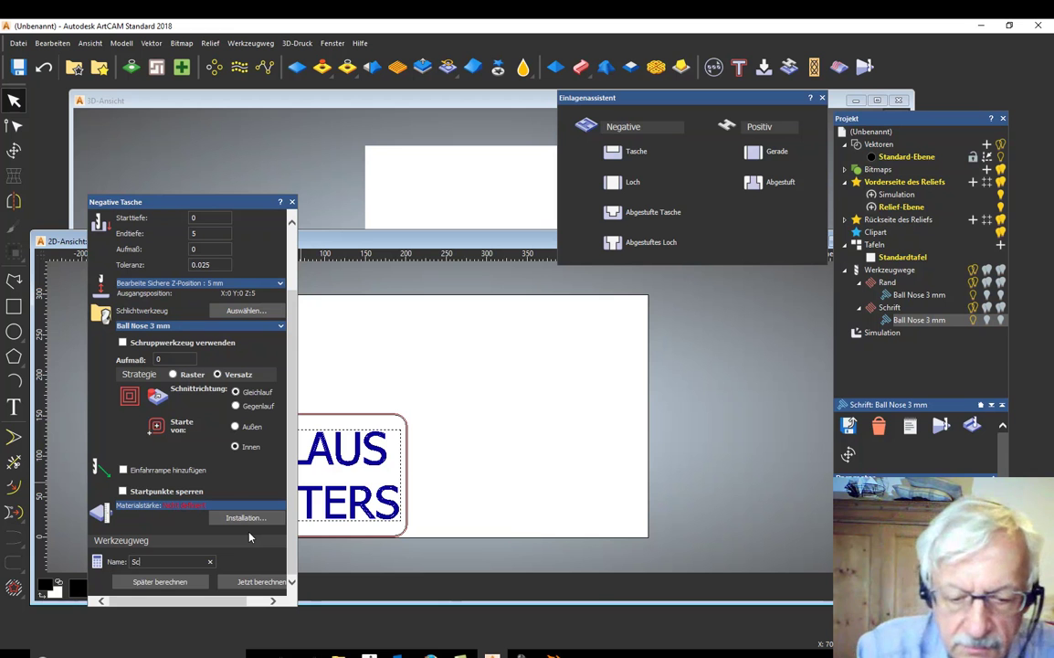
text(hrift1)
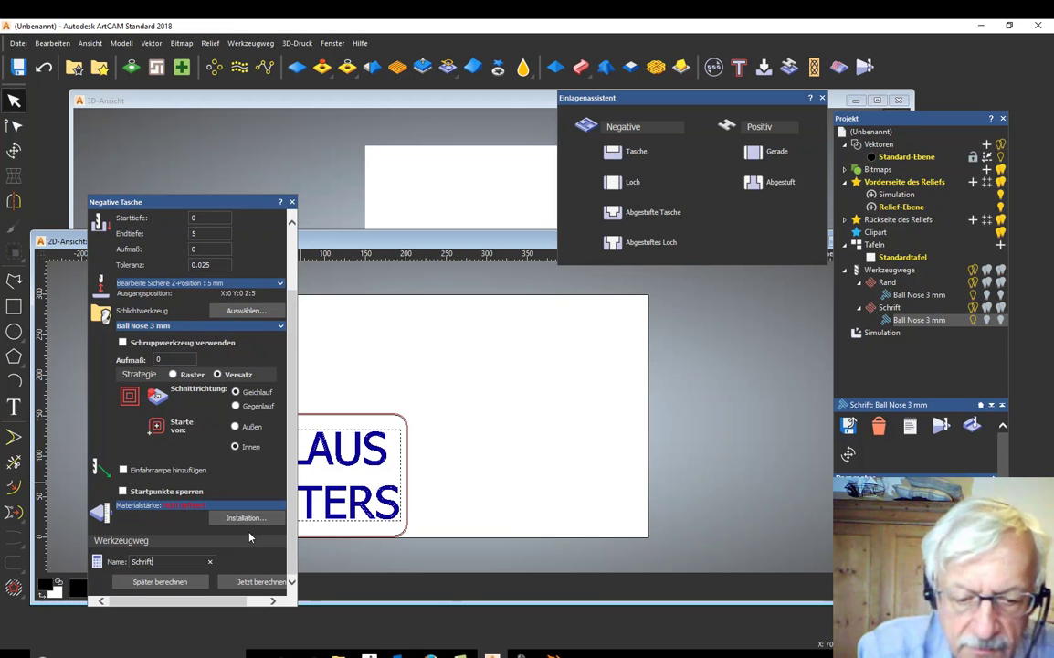
click(269, 585)
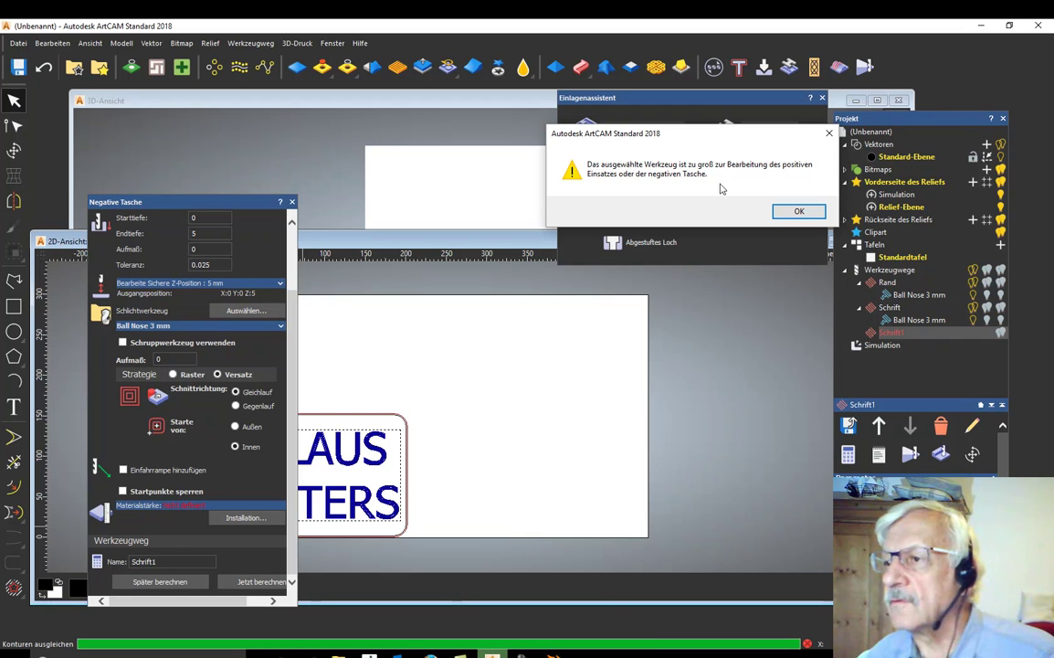
click(782, 213)
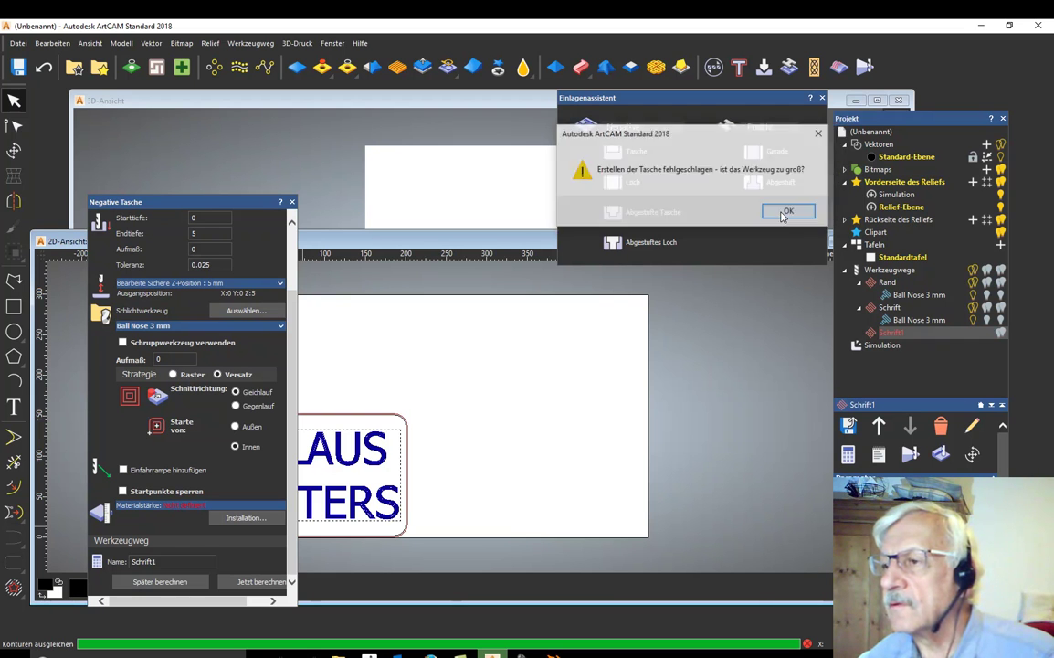
click(788, 212)
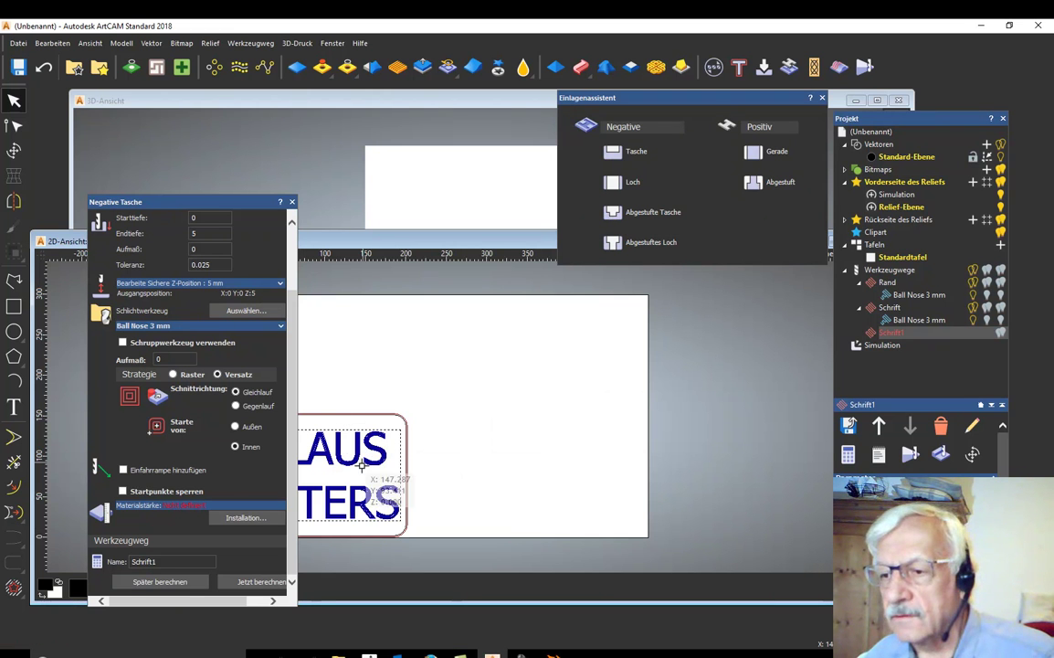
Examine the lettering paths up close, review the negative pocket settings and look at the material setup without changing it.
scroll(361, 462, down, 3)
scroll(443, 434, up, 2)
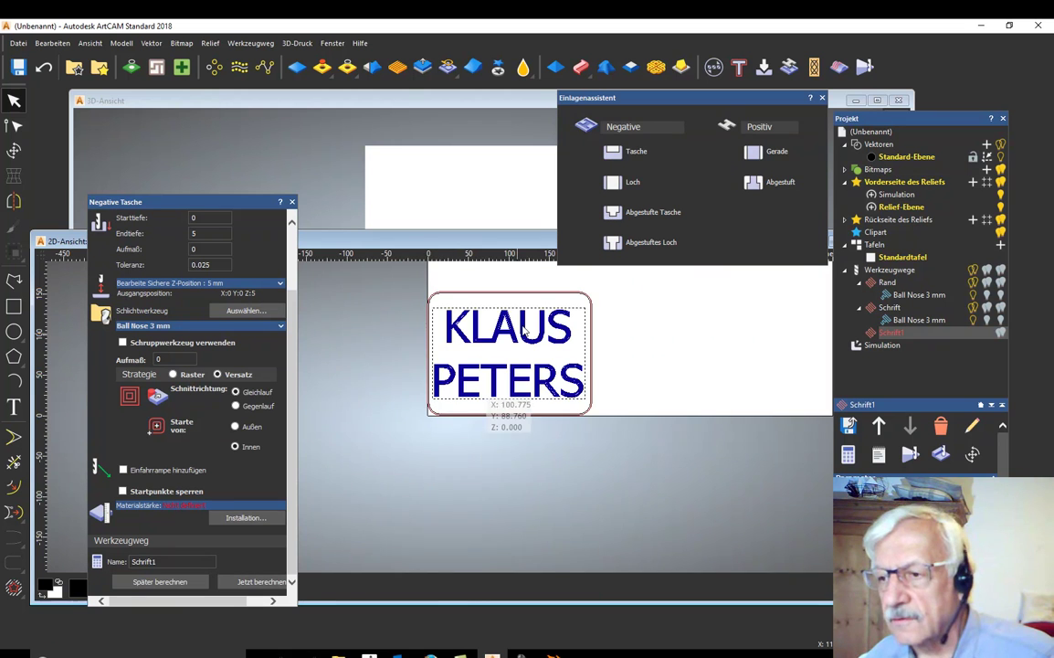
scroll(457, 380, up, 3)
scroll(382, 402, down, 1)
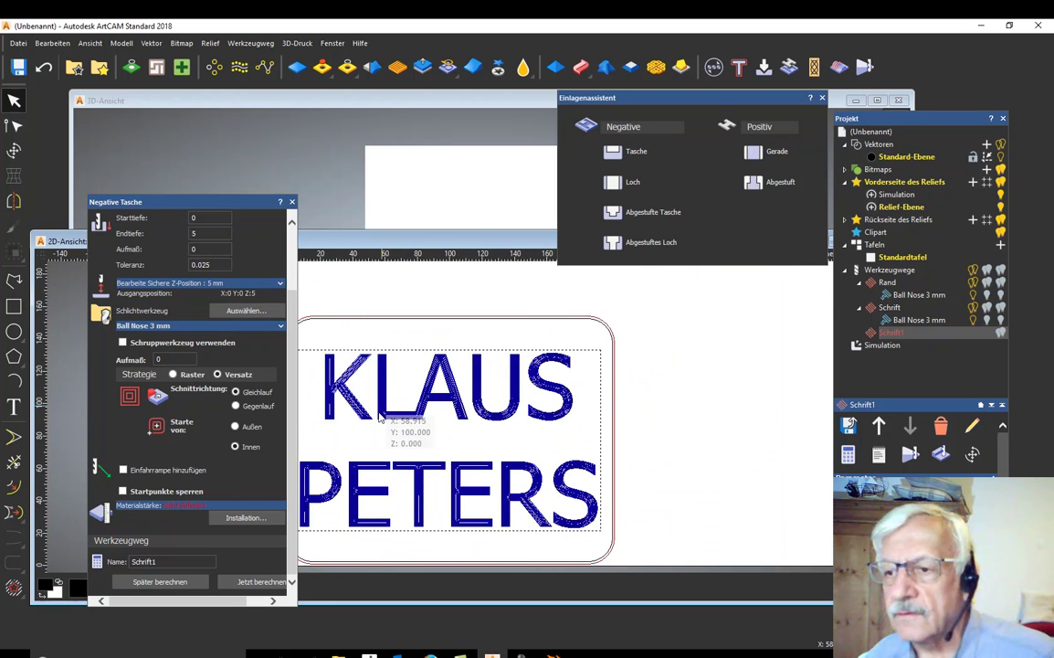
scroll(375, 411, up, 2)
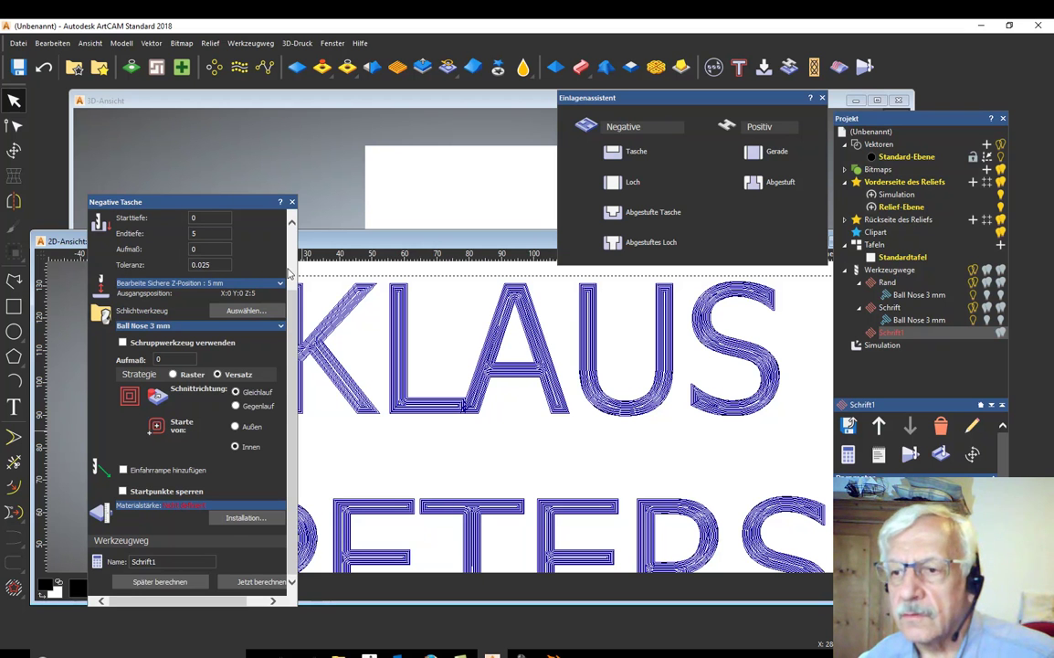
scroll(289, 272, up, 2)
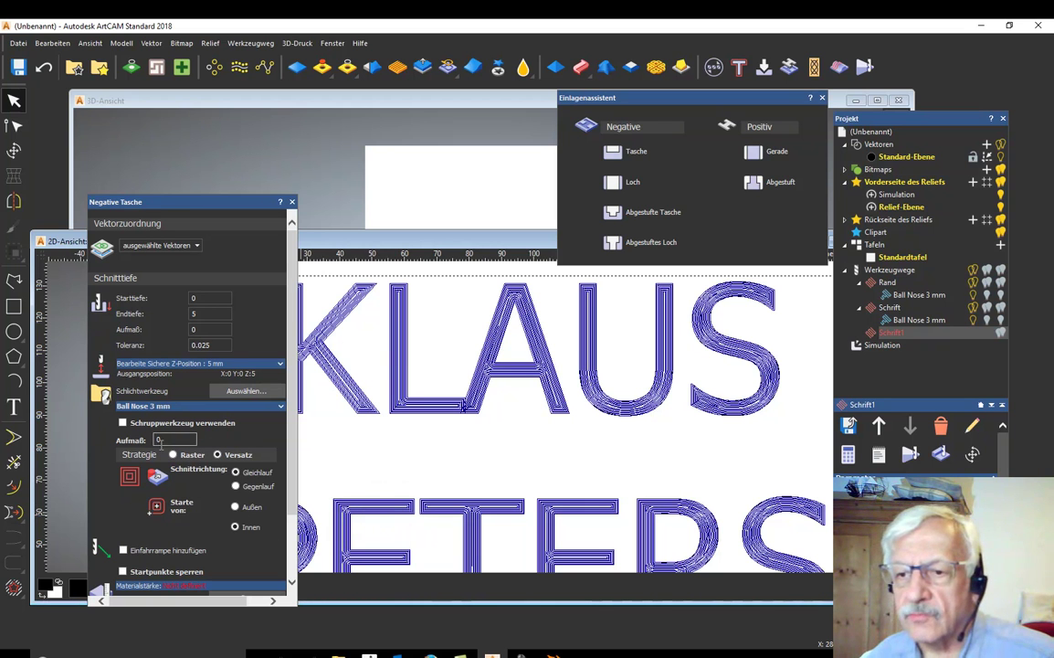
scroll(290, 368, down, 1)
scroll(290, 369, down, 4)
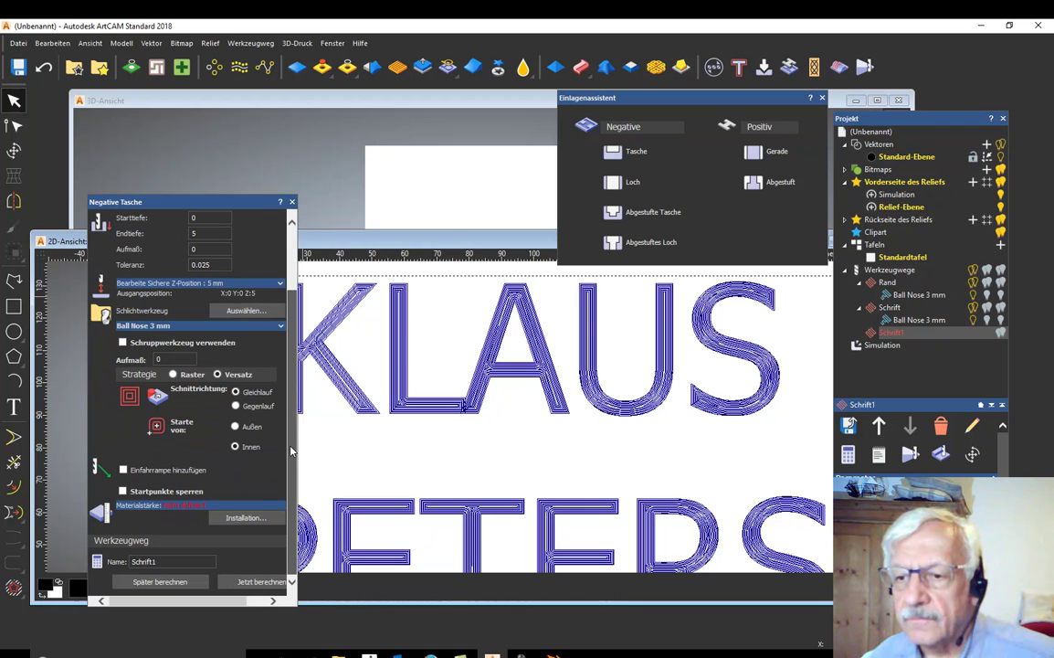
click(237, 518)
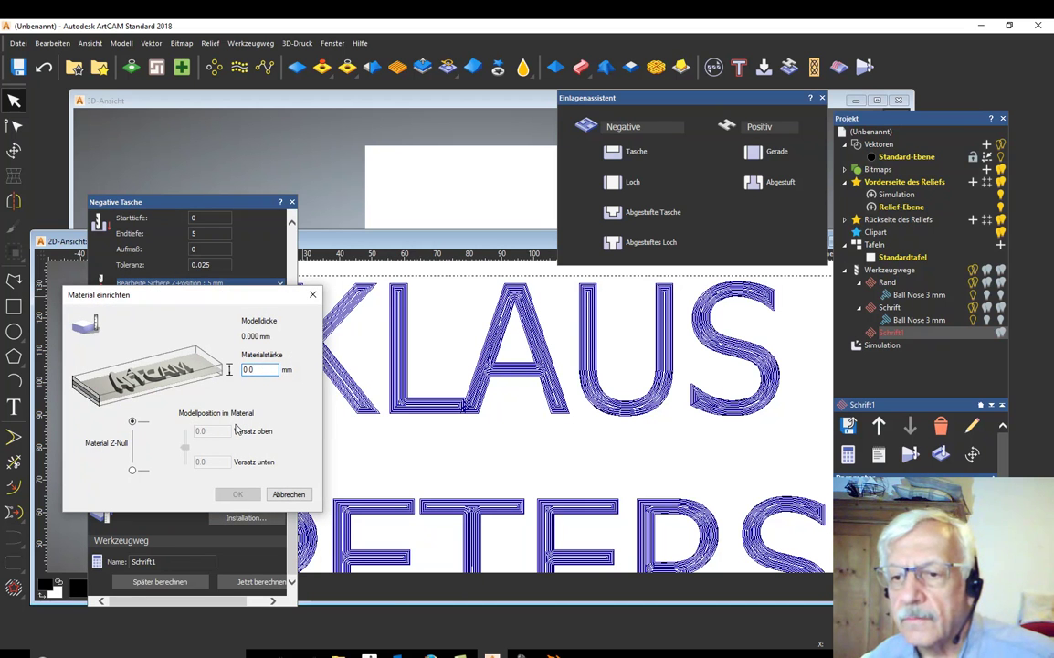
click(288, 494)
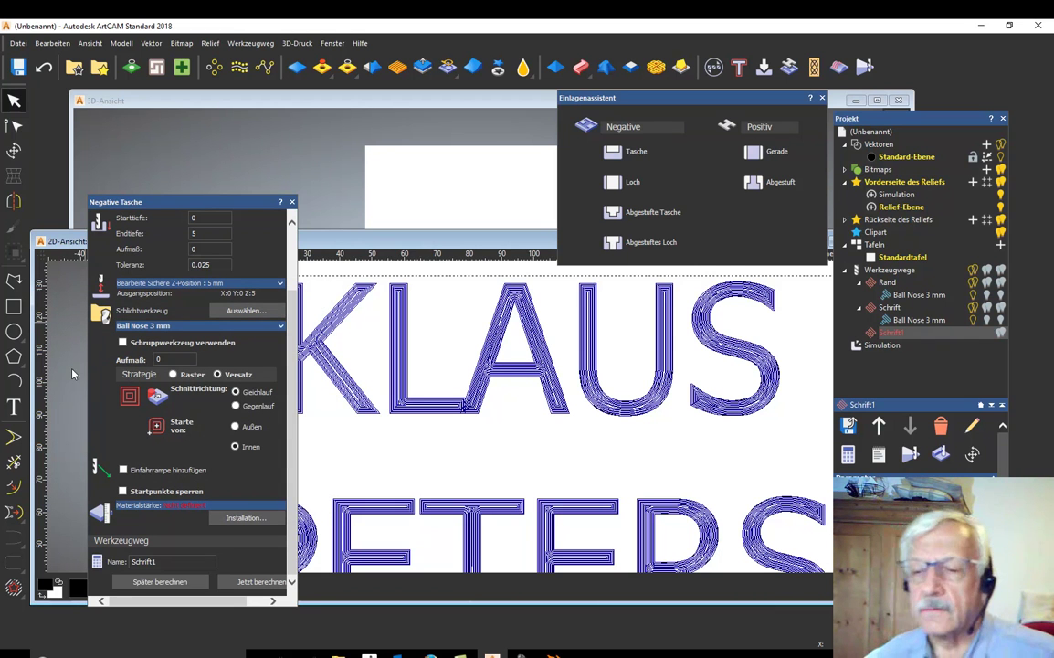